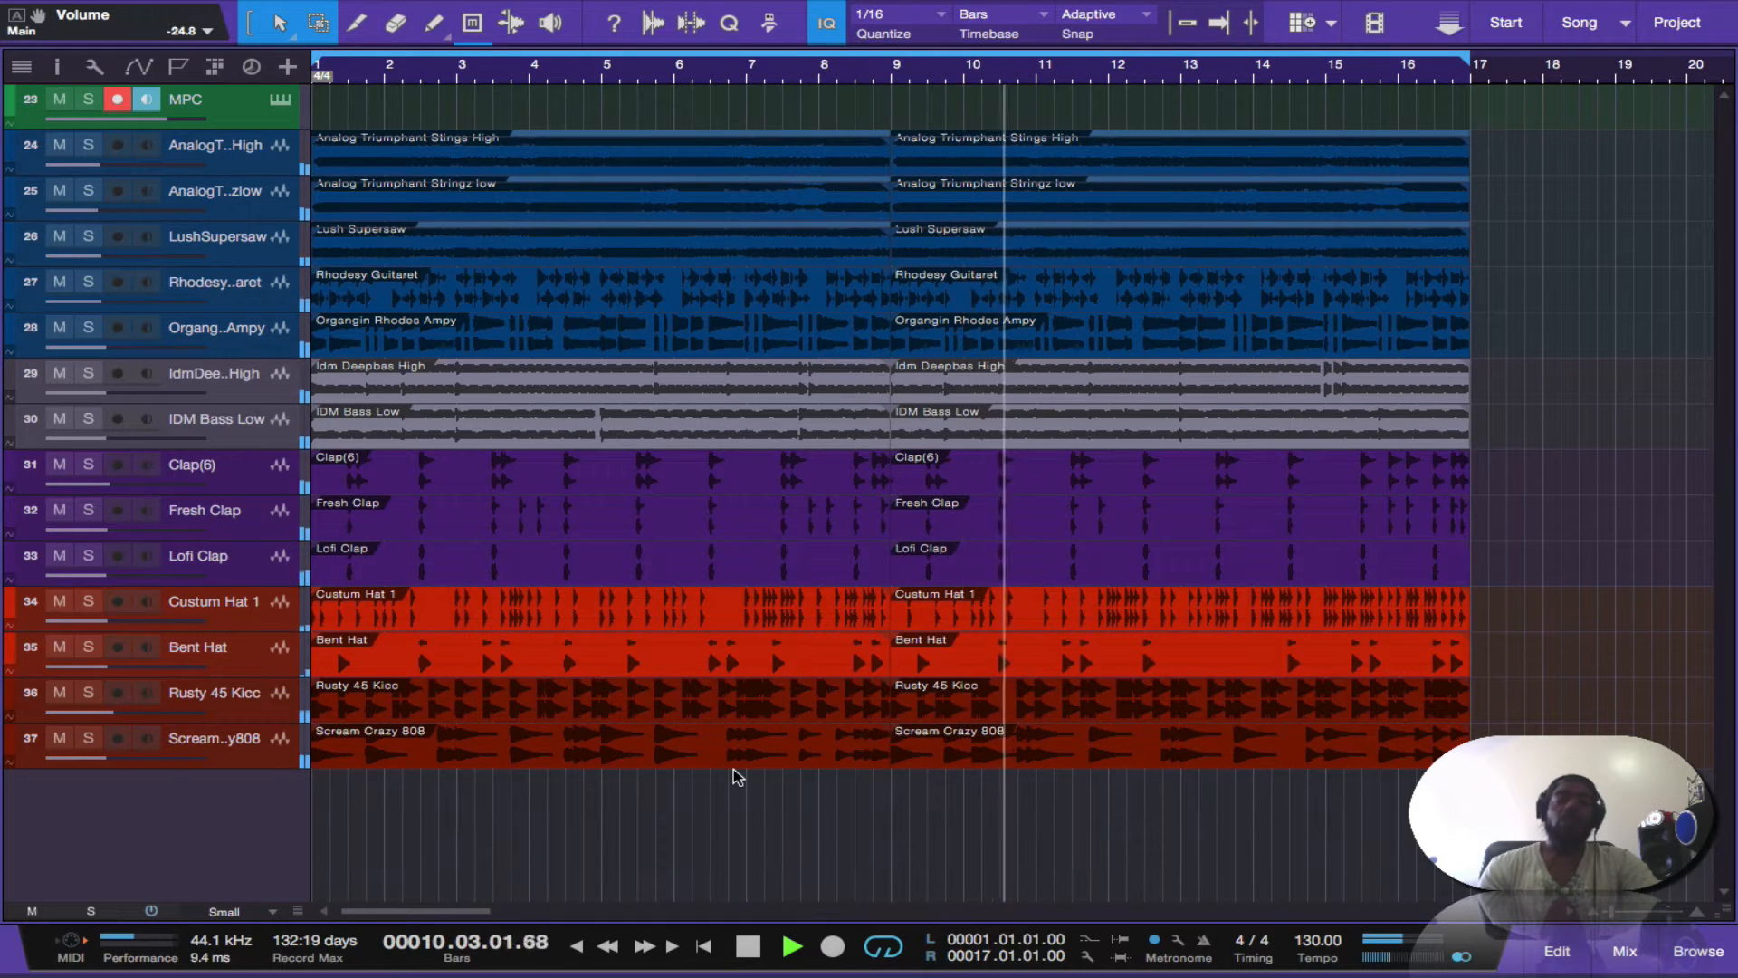
Stop playback and duplicate all the clips of bars 1 to 17 so the copy starts at bar 17.
key(space)
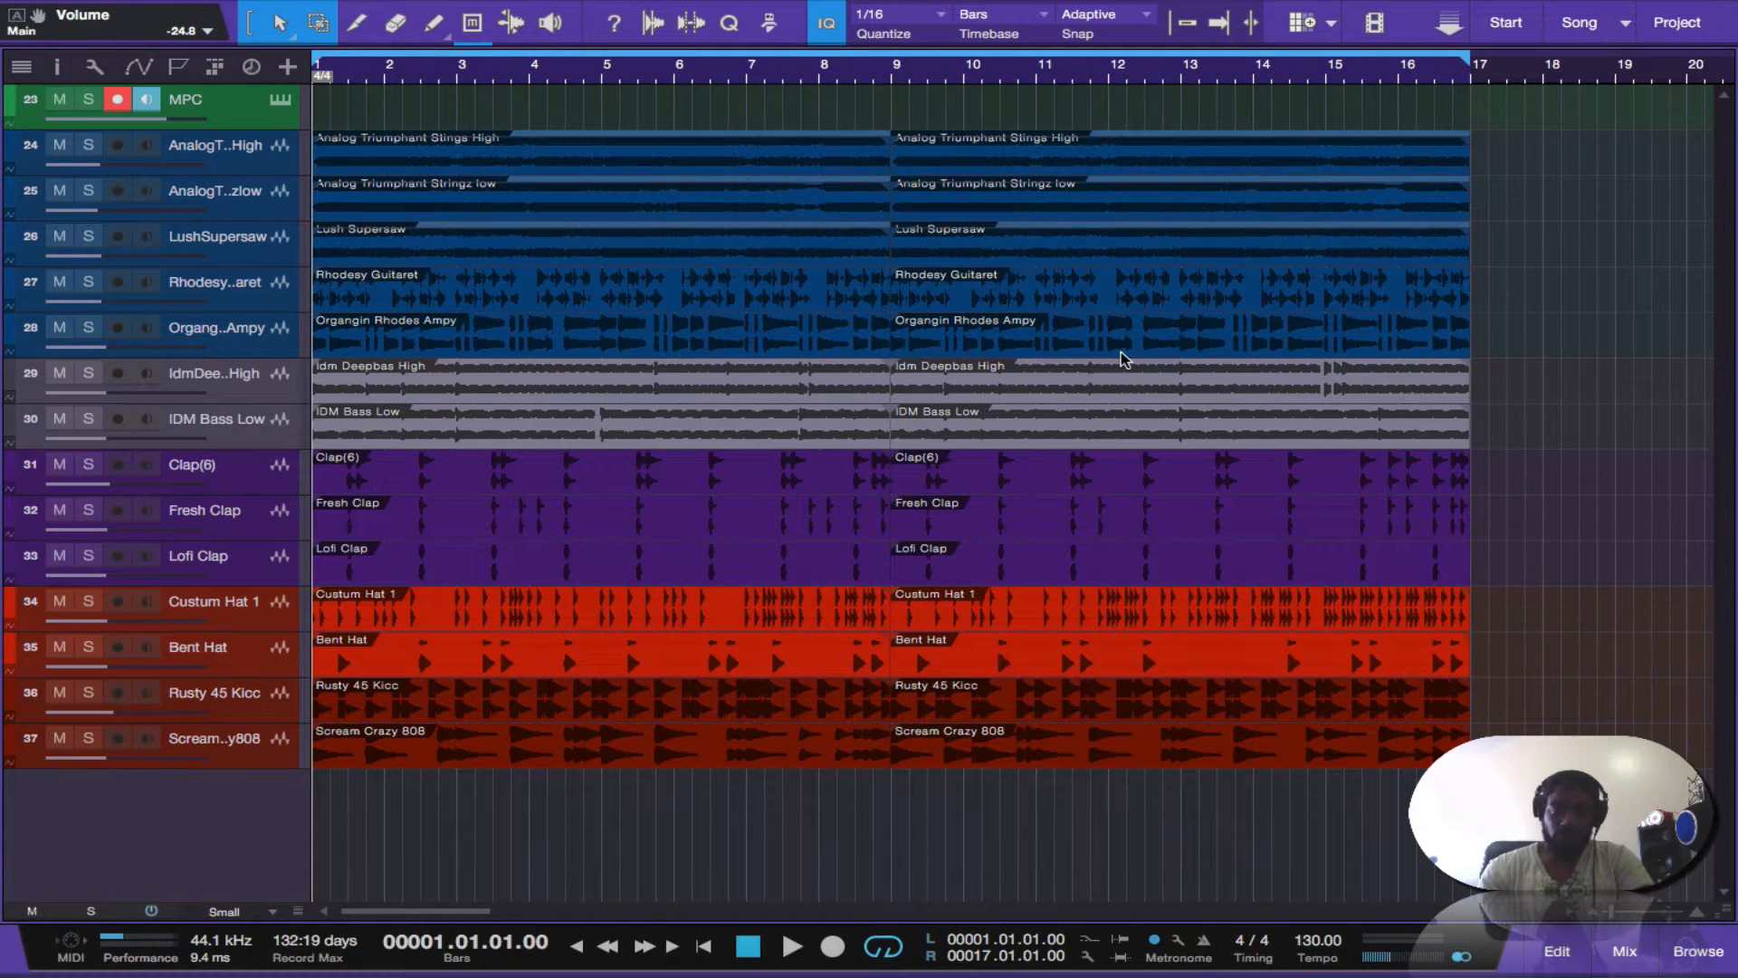
key(ctrl+a)
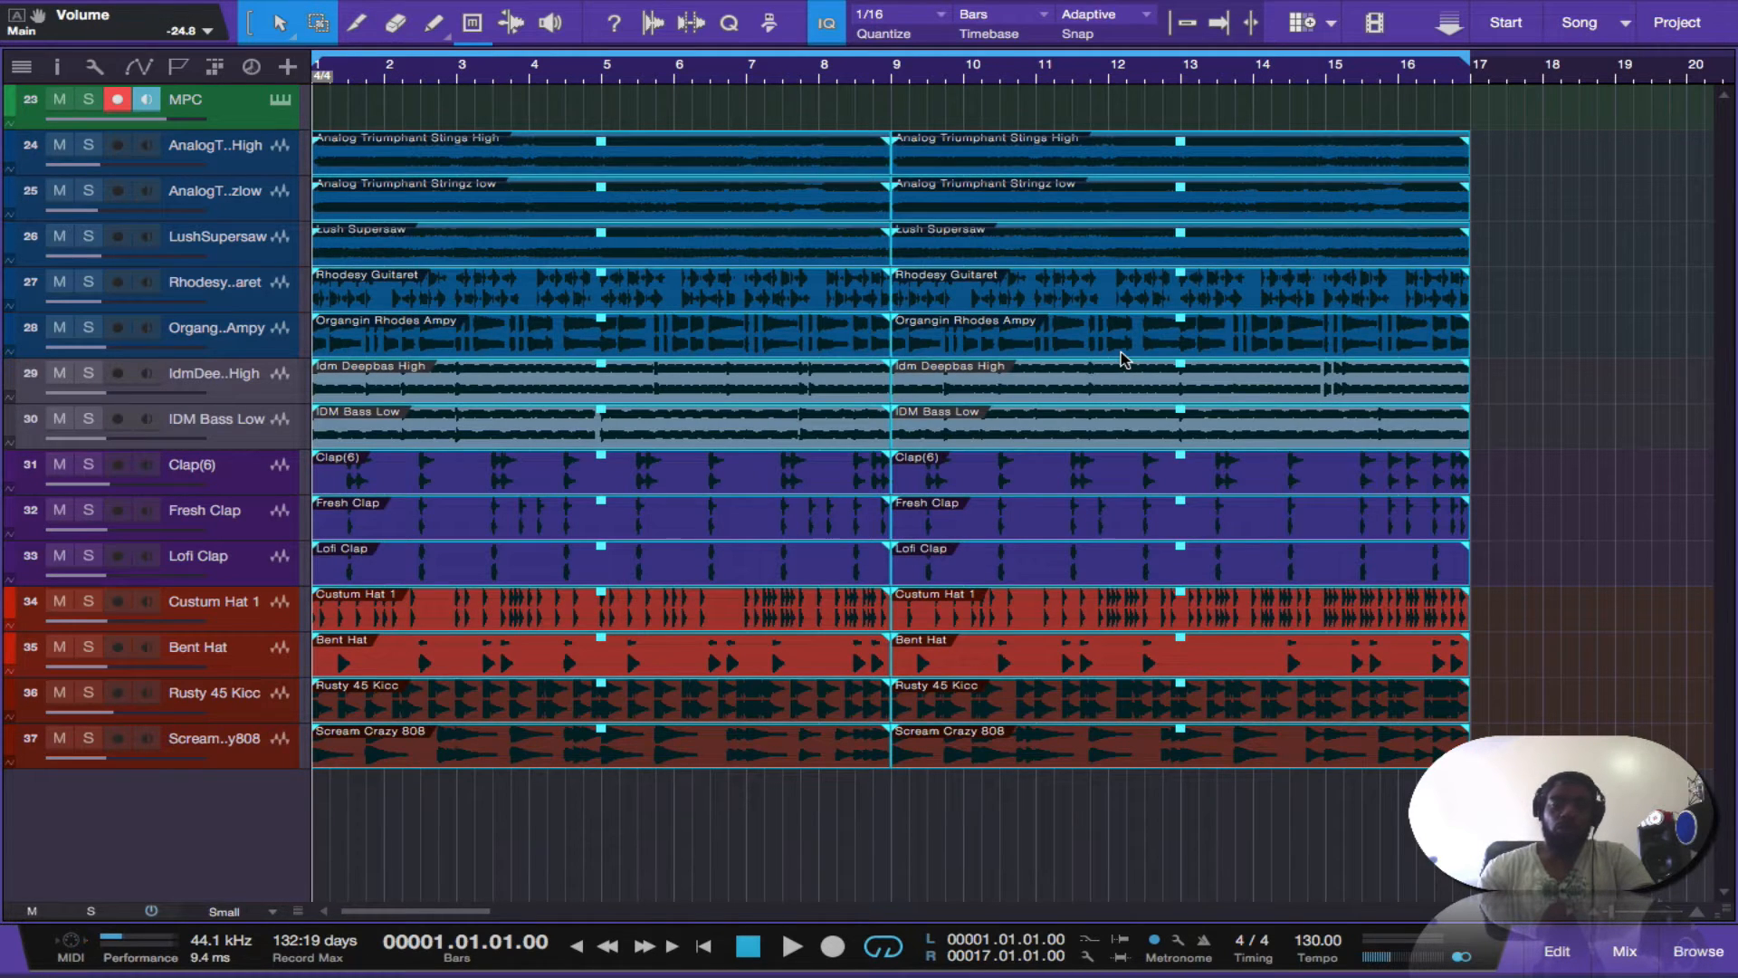
key(w)
key(w)
key(w)
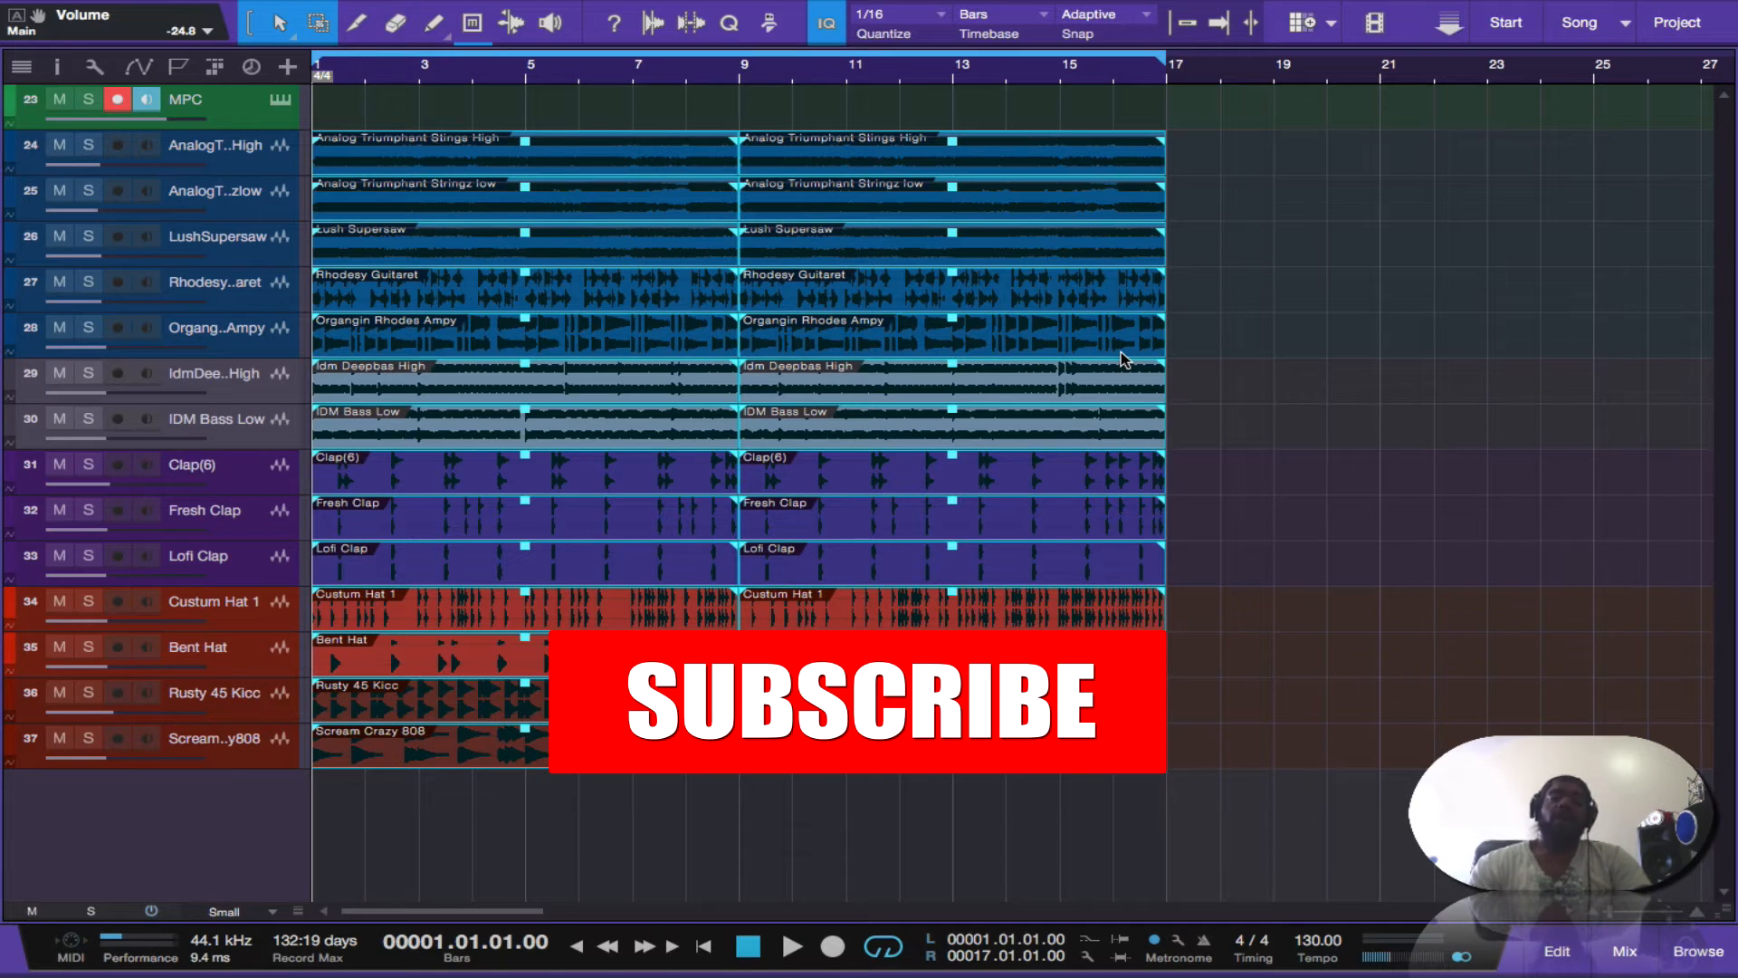
click(1122, 358)
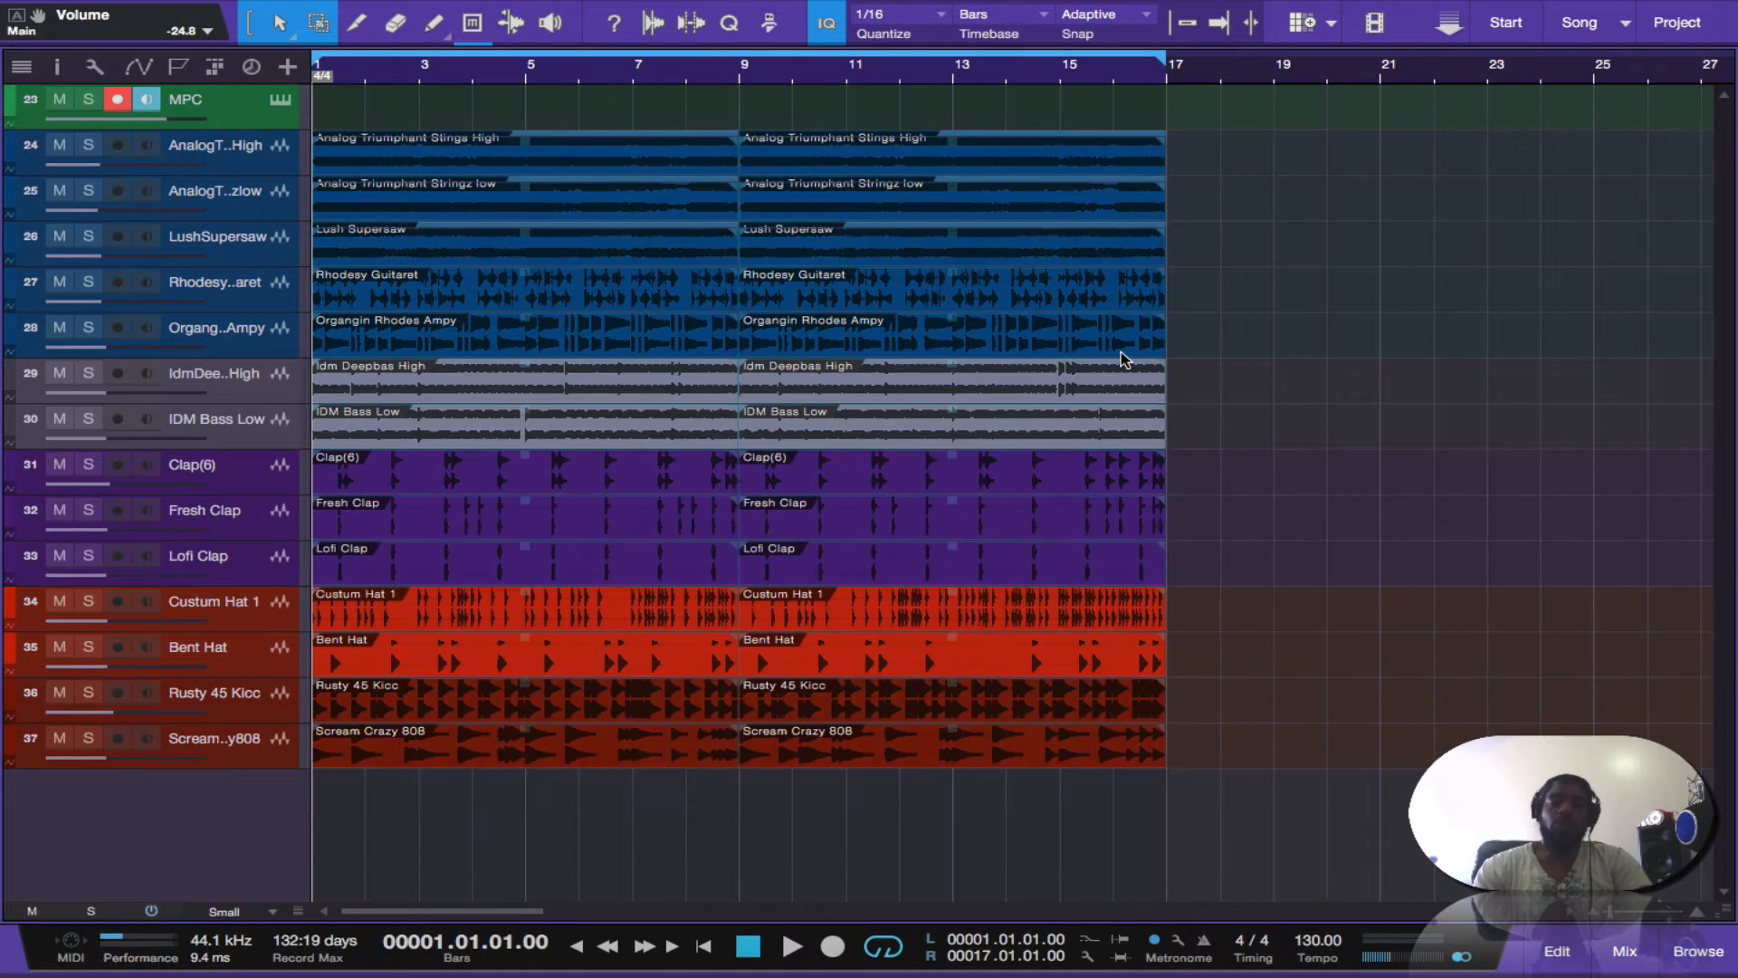
key(ctrl+a)
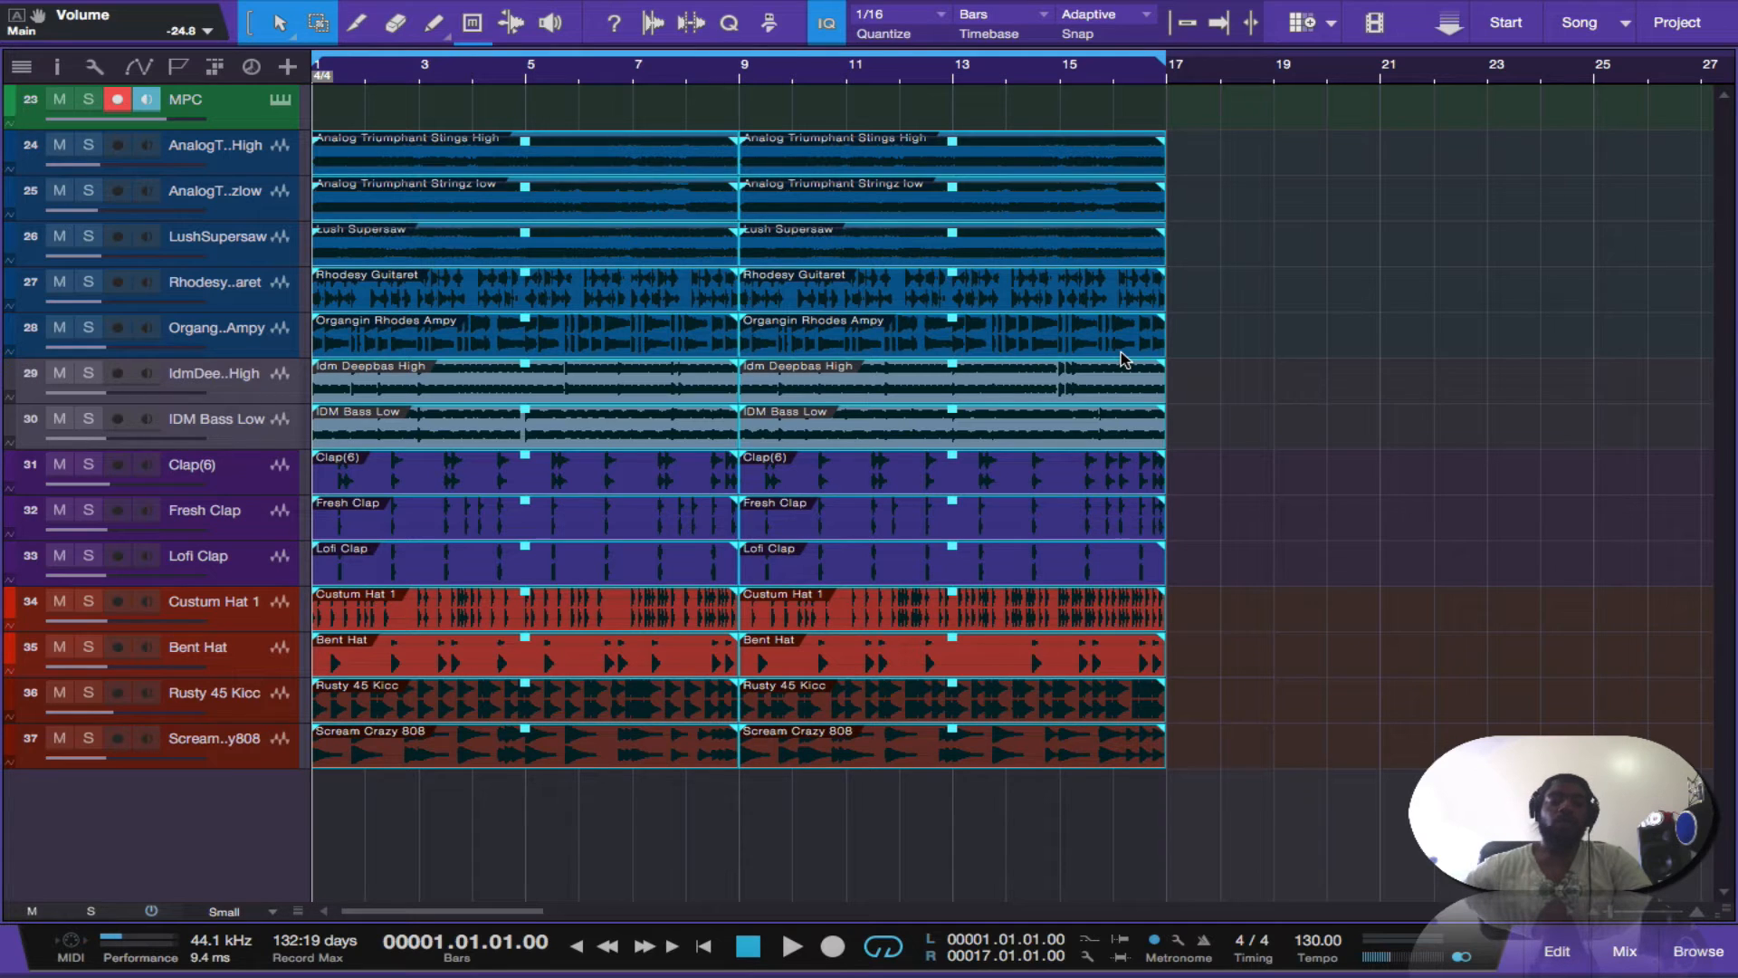
key(d)
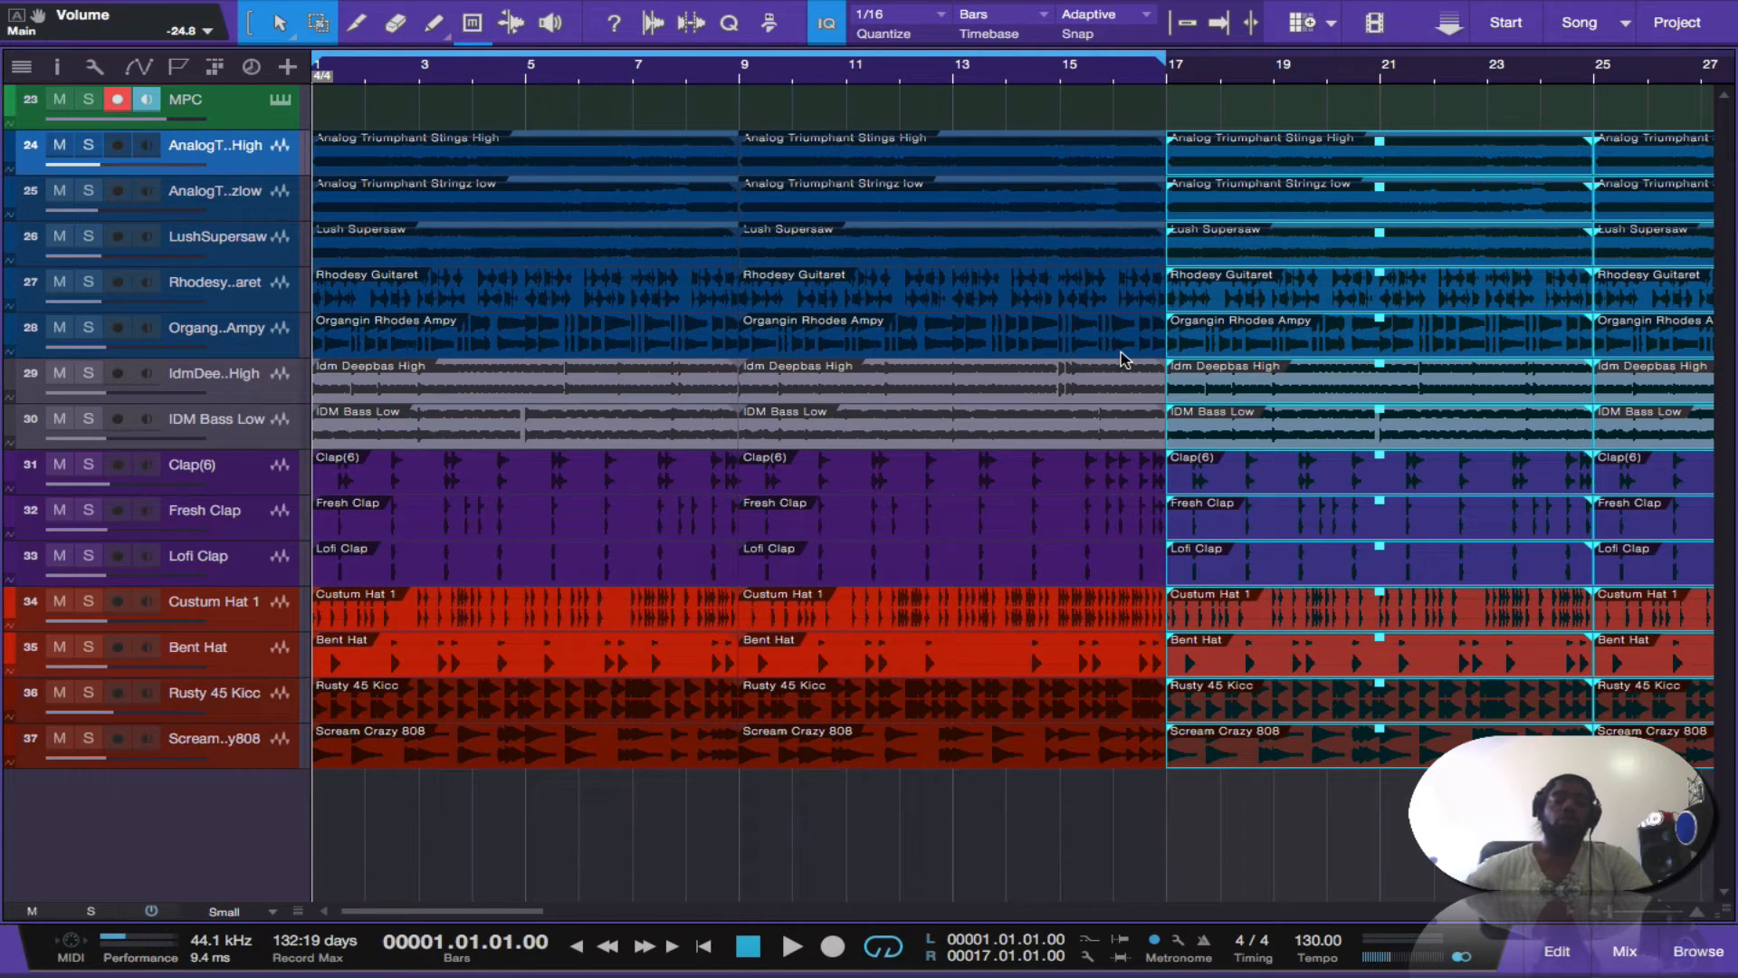
Duplicate the copied 16-bar block of clips twice more, extending the song to bar 65.
key(w)
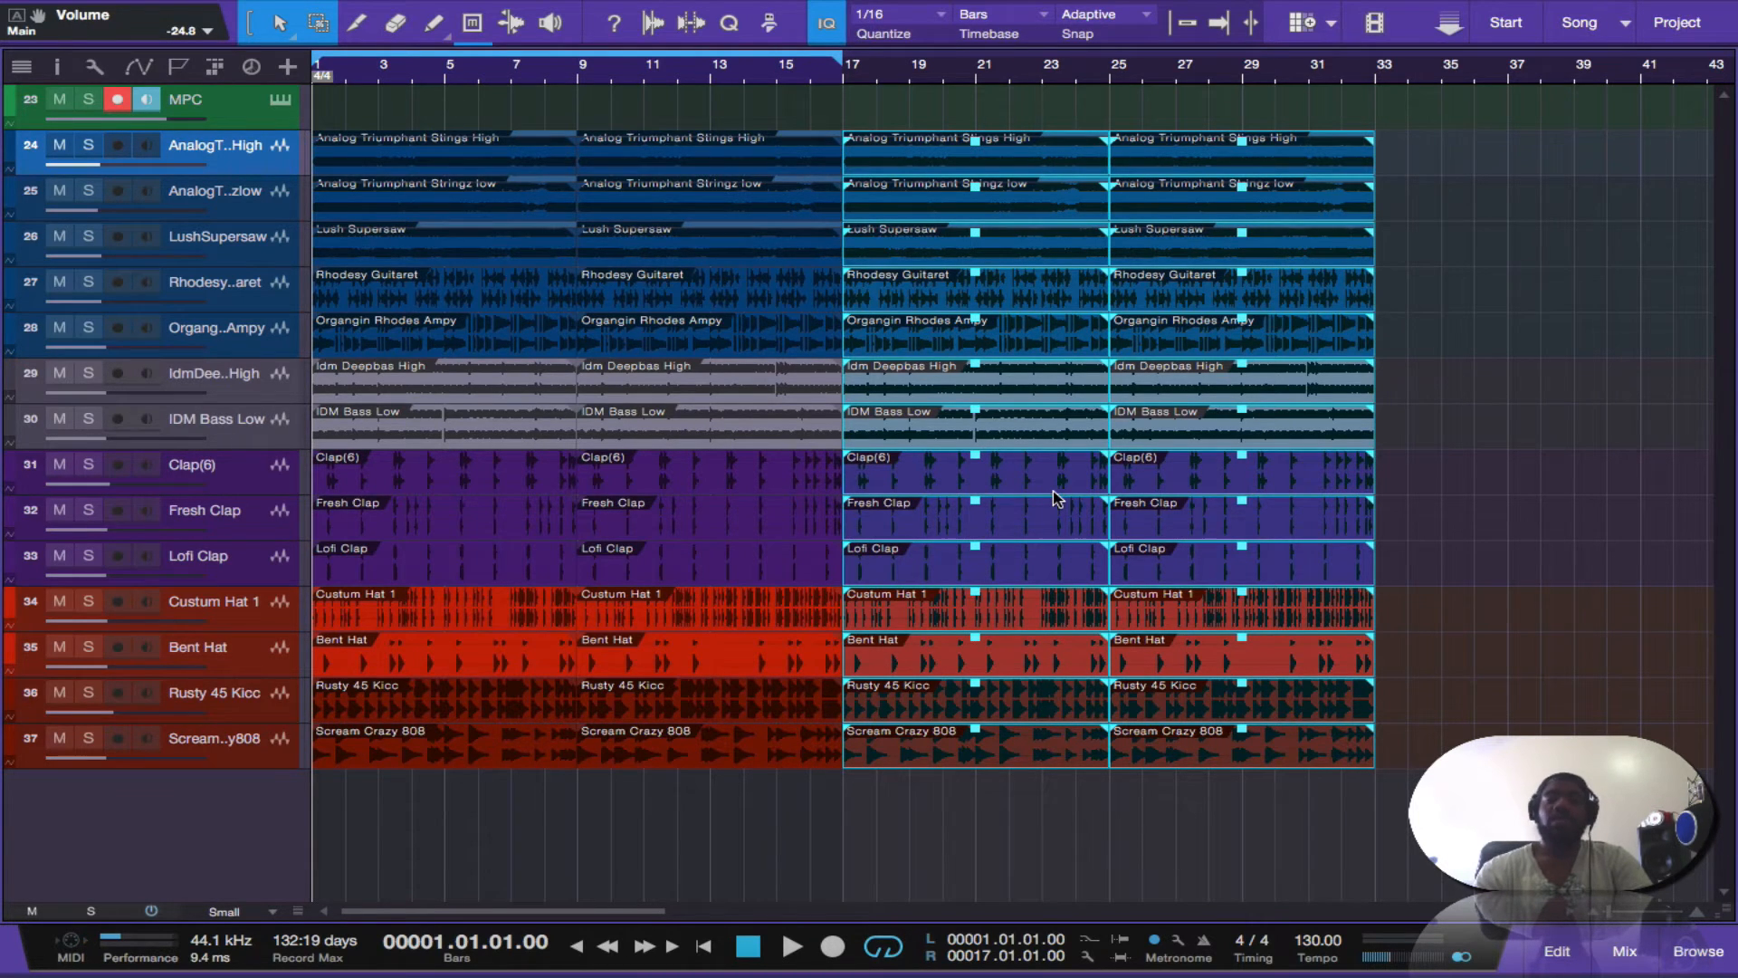
scroll(1057, 498, right, 5)
scroll(1057, 498, right, 2)
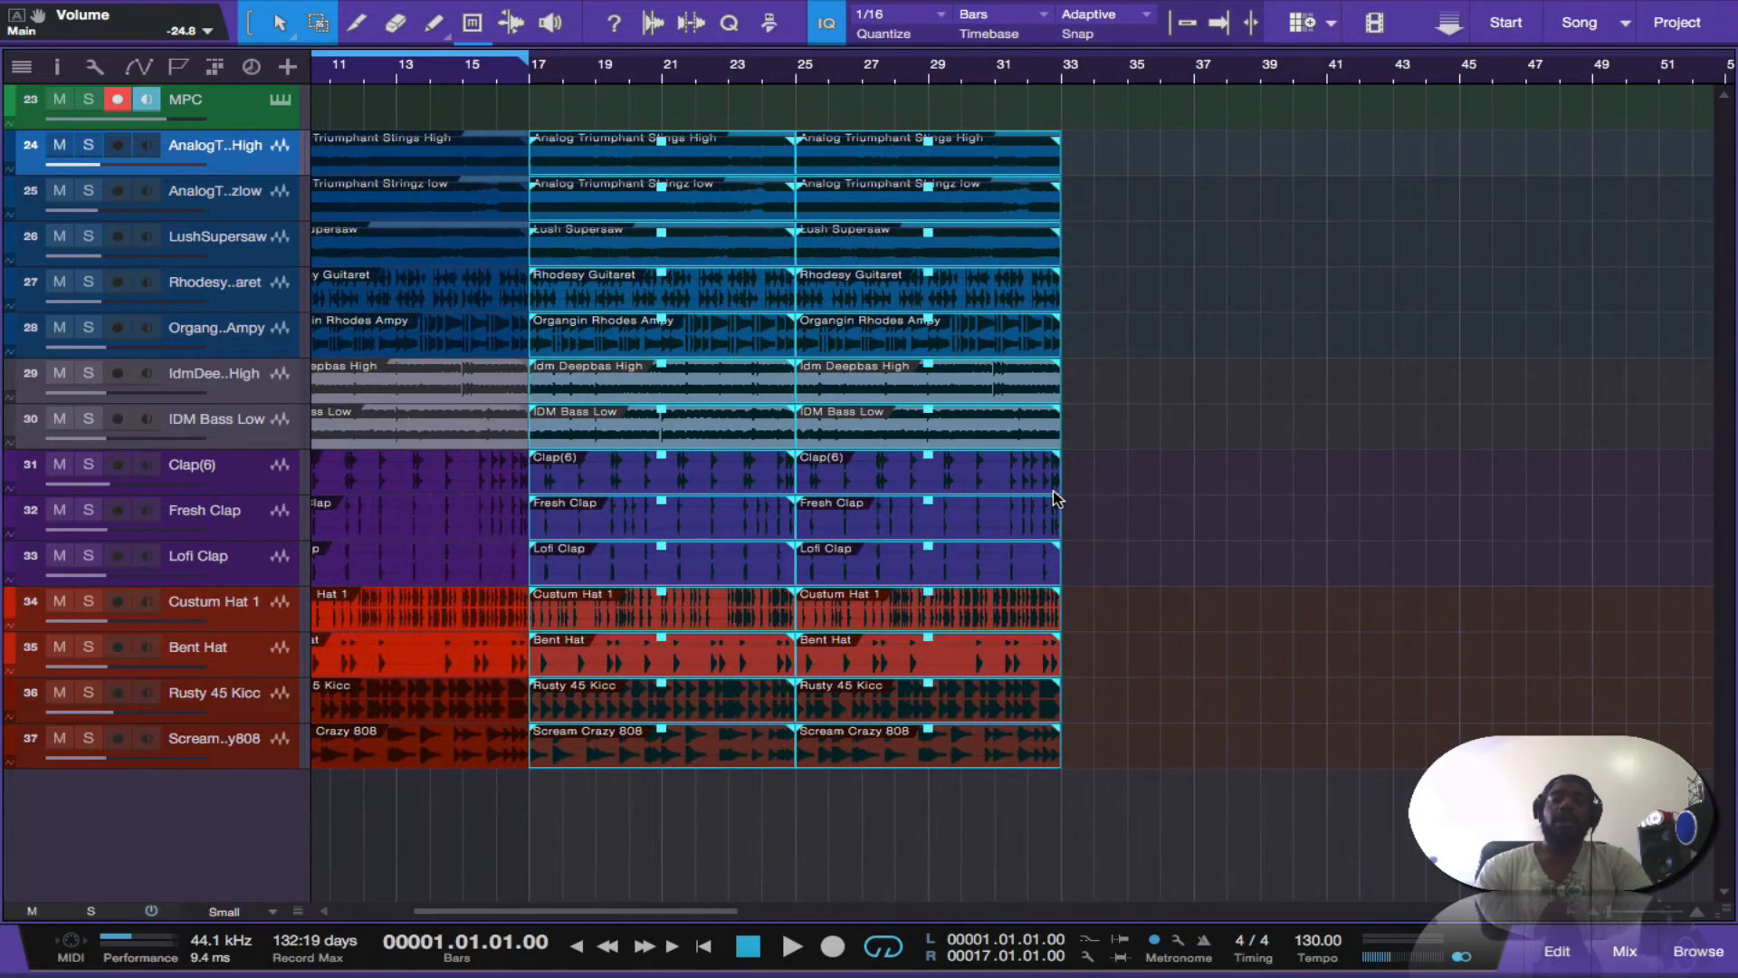
scroll(1057, 498, right, 6)
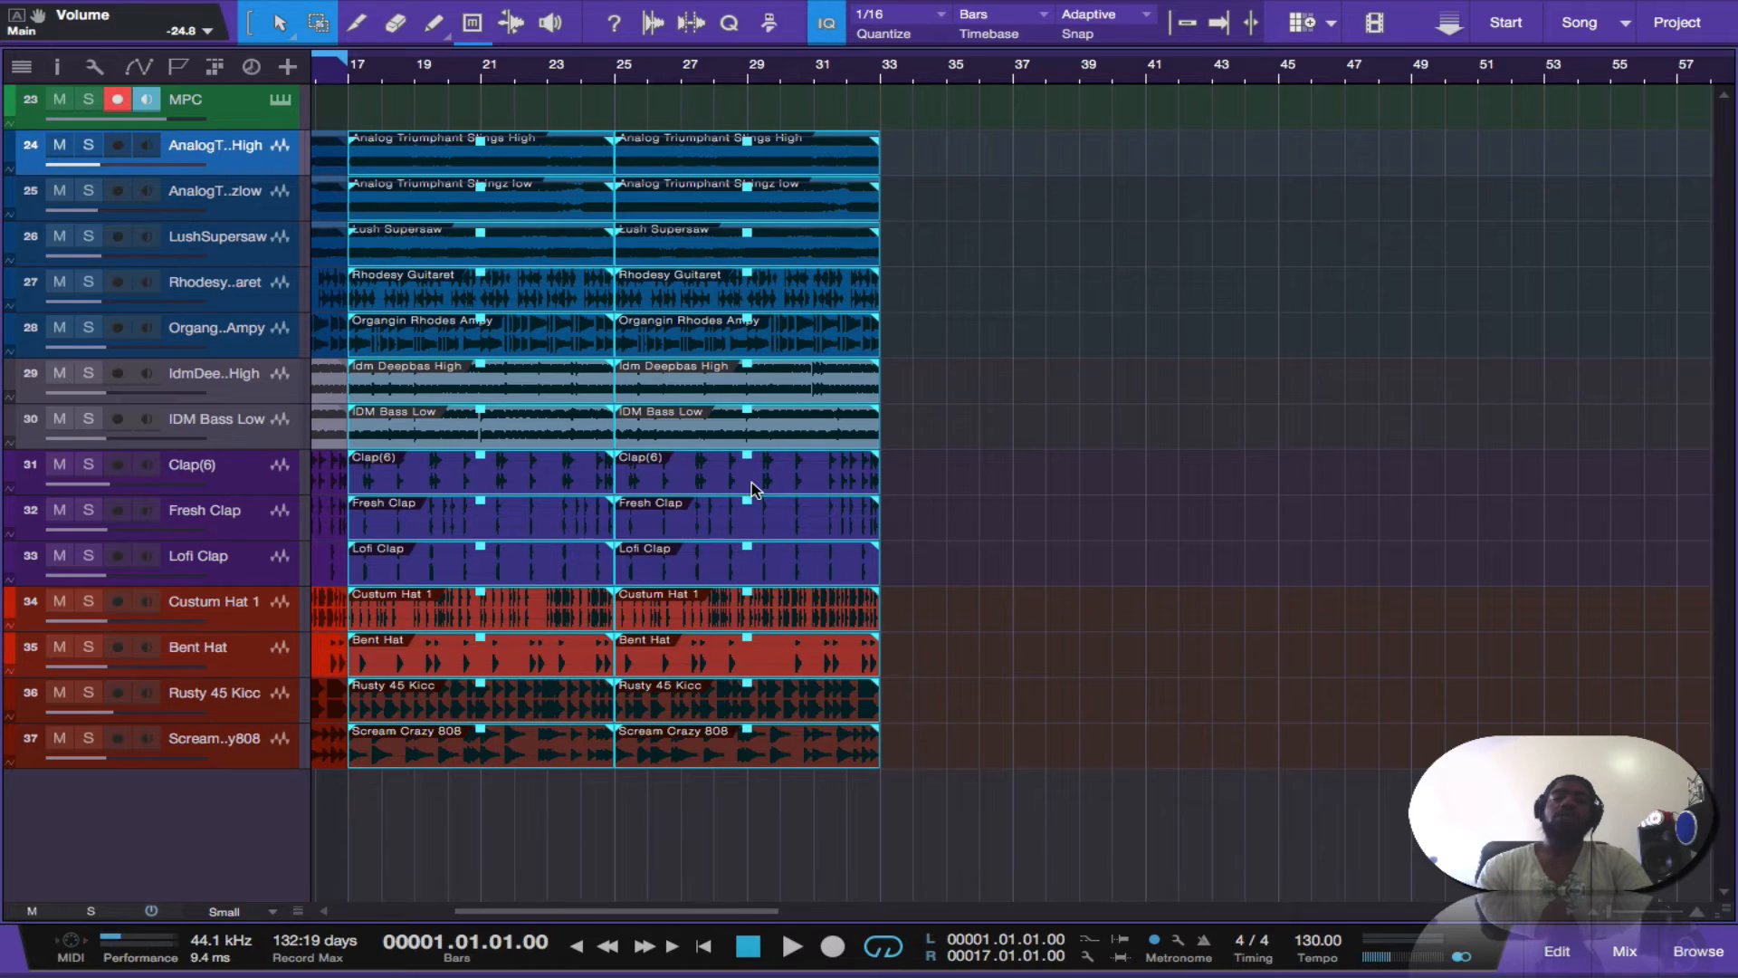
key(ctrl+d)
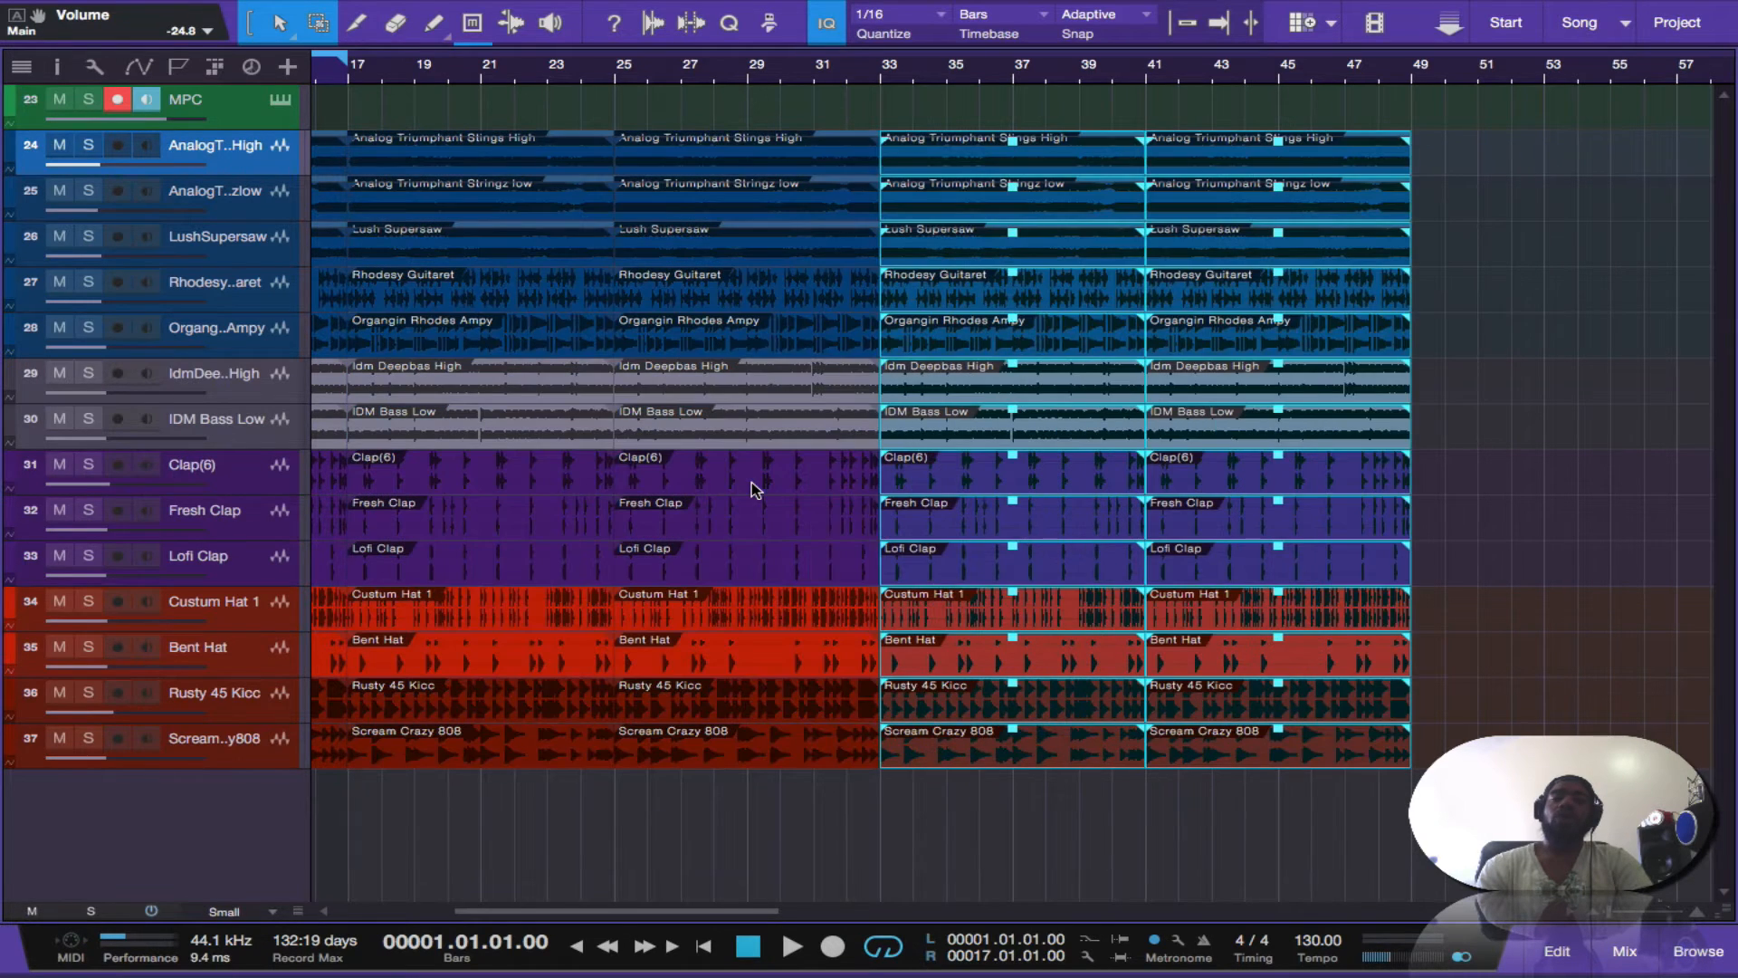
key(d)
scroll(751, 483, right, 4)
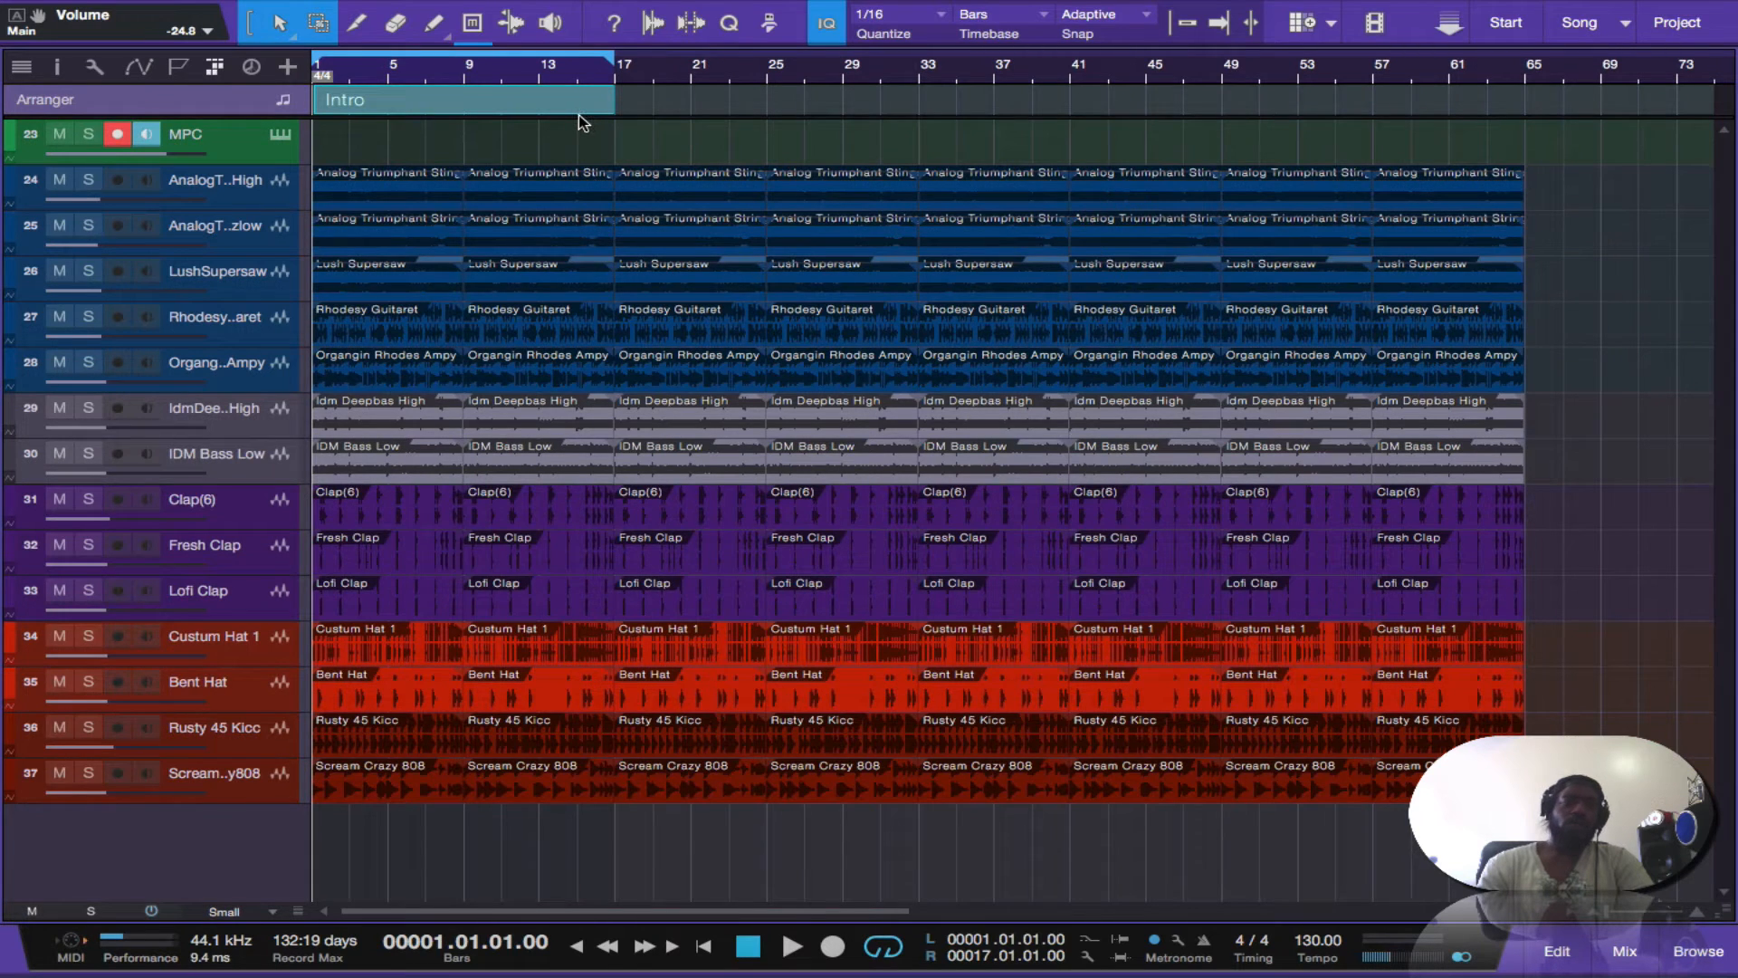
Shorten the Intro arranger section to end at bar 9 and add an Intro 2 section from bar 9 to 17.
drag(615, 104, 462, 139)
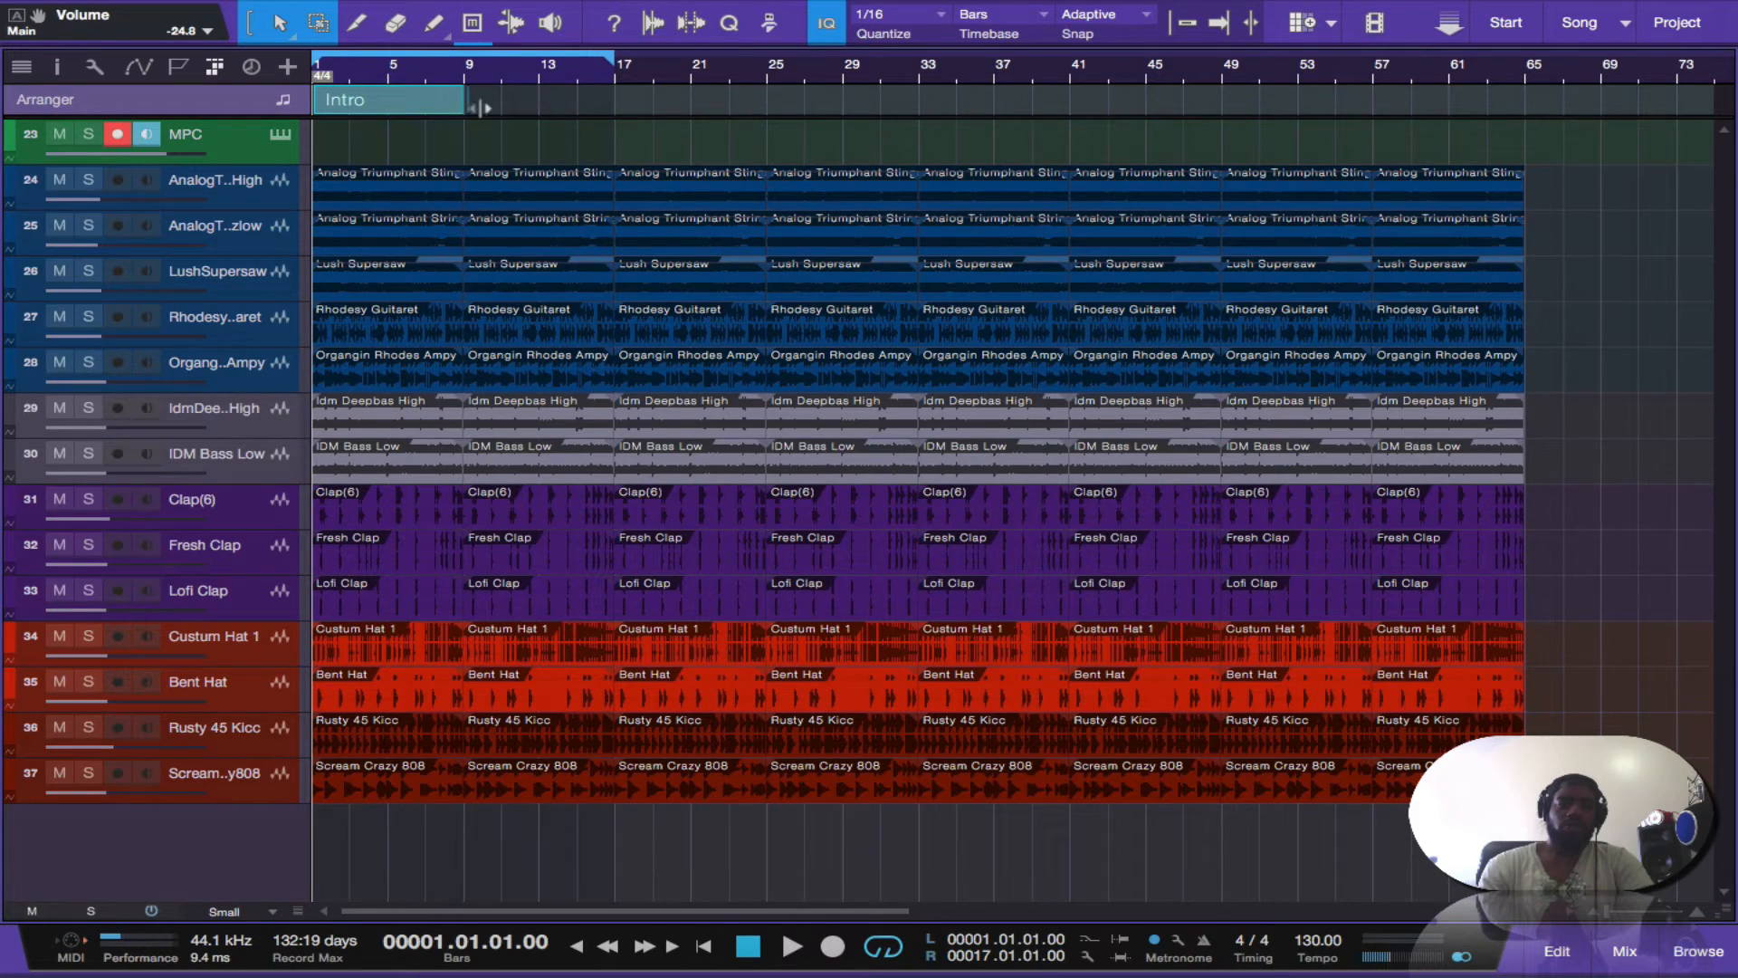
drag(475, 107, 789, 105)
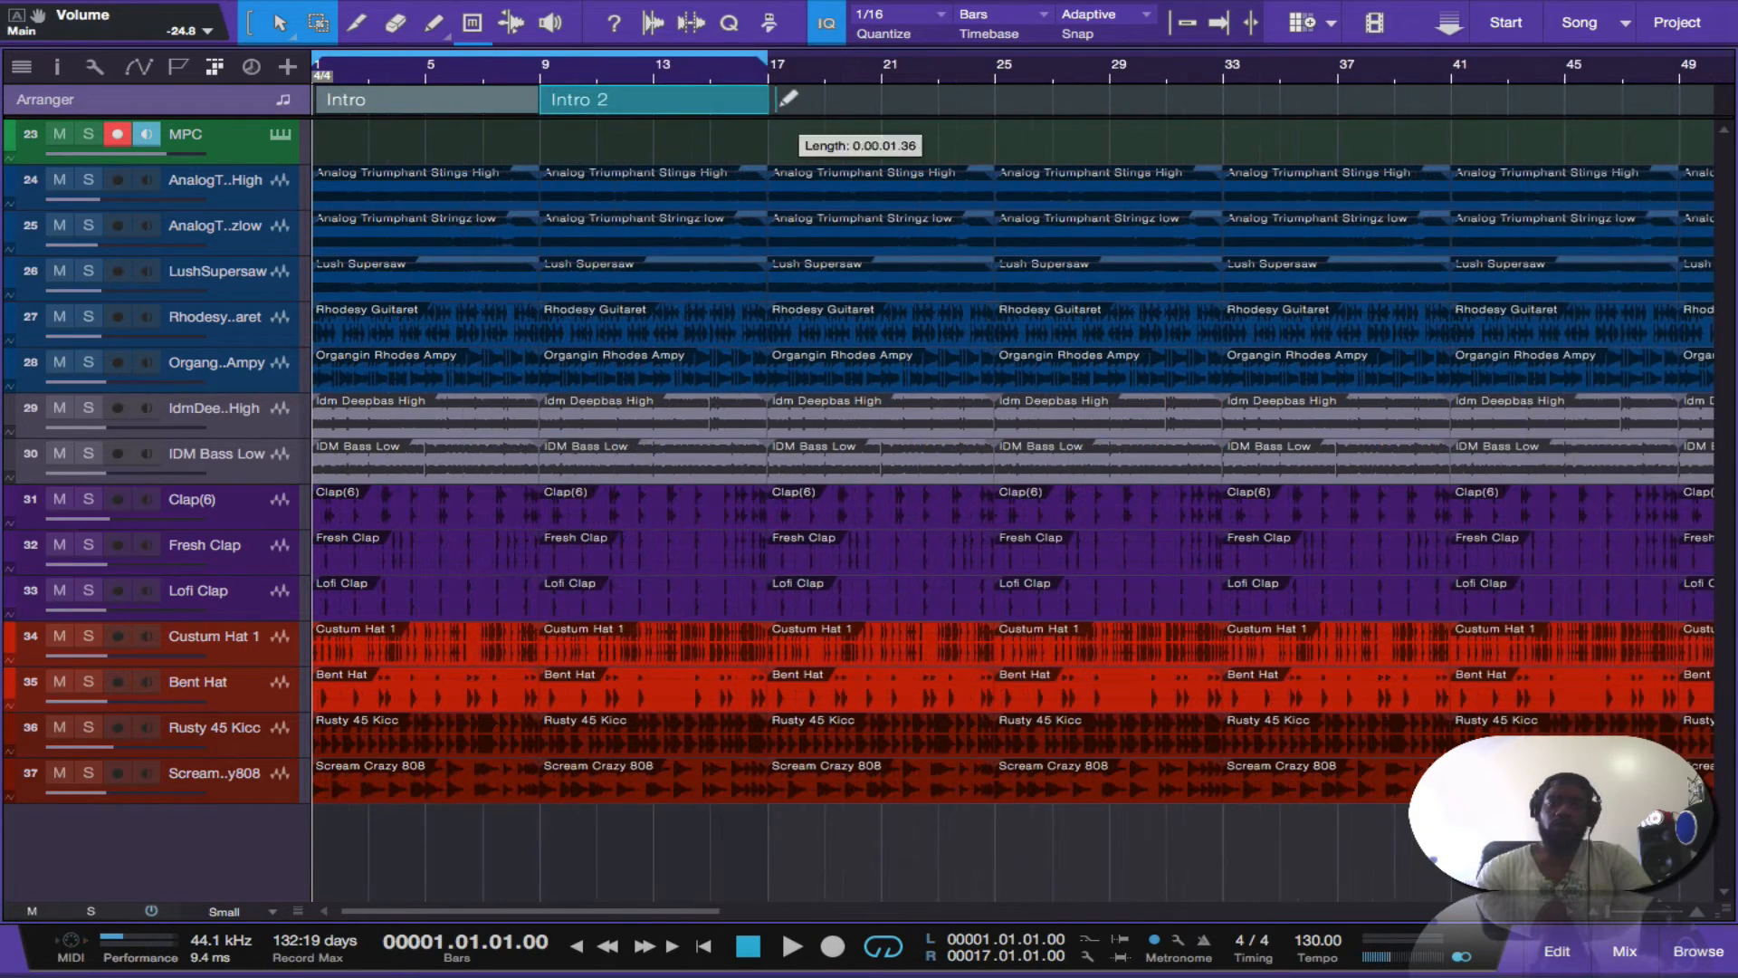
scroll(775, 109, up, 5)
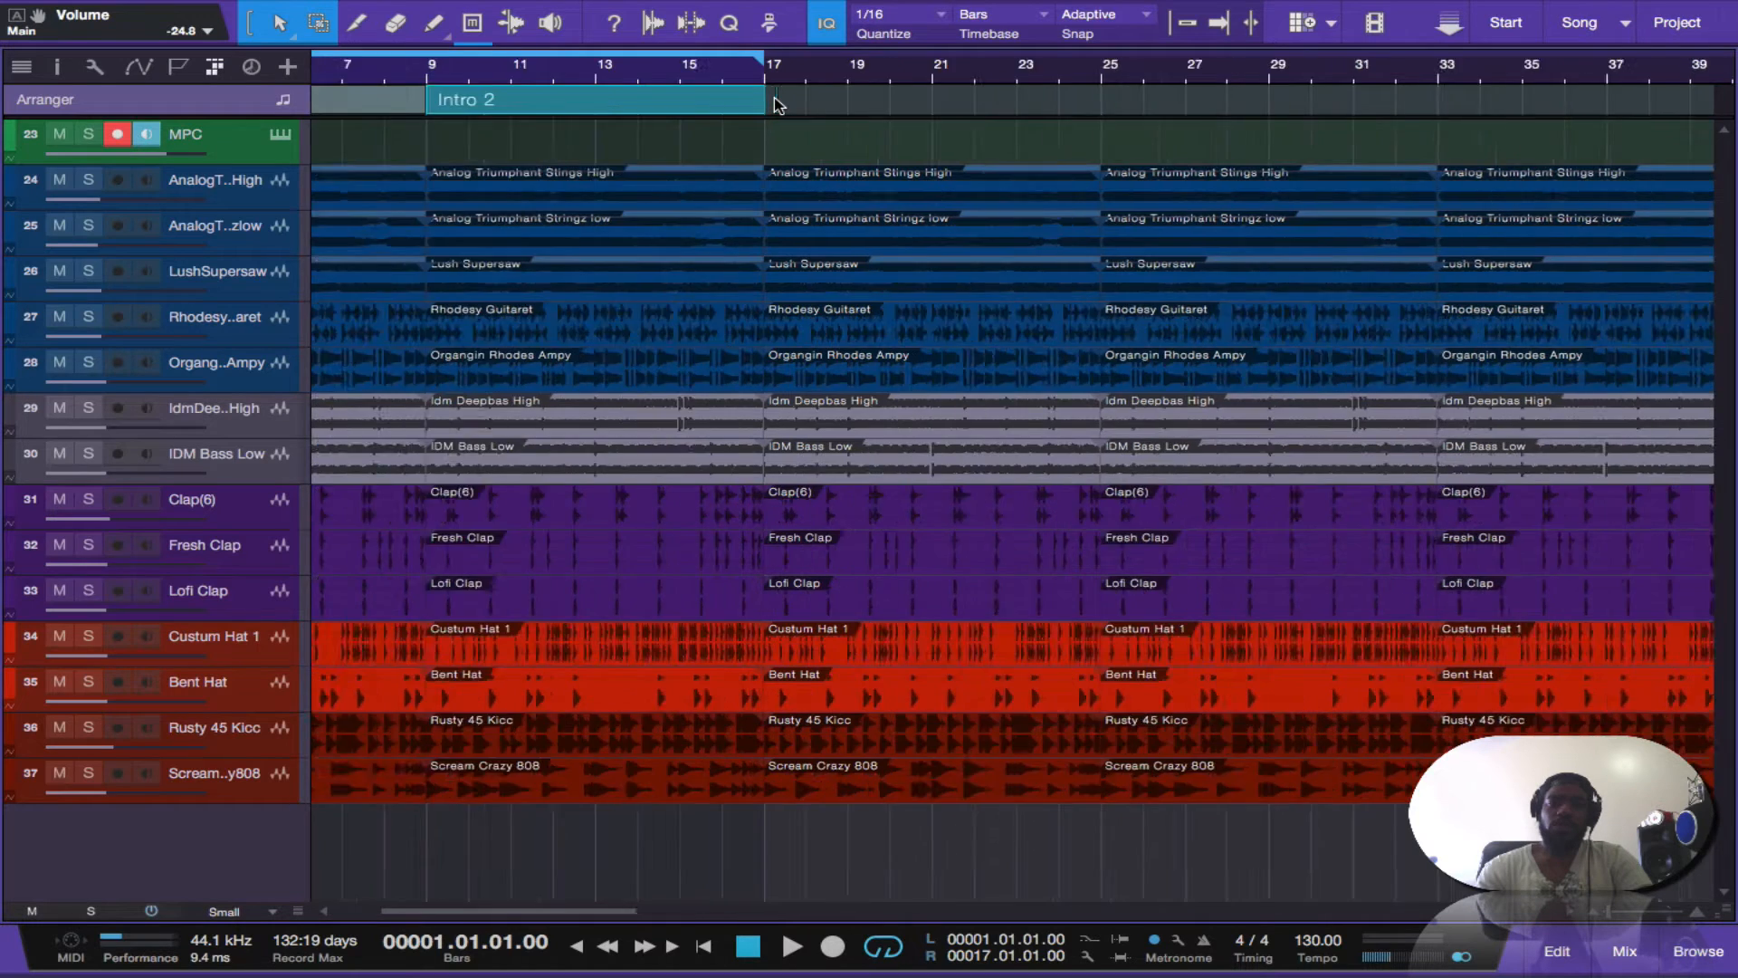
drag(779, 107, 762, 109)
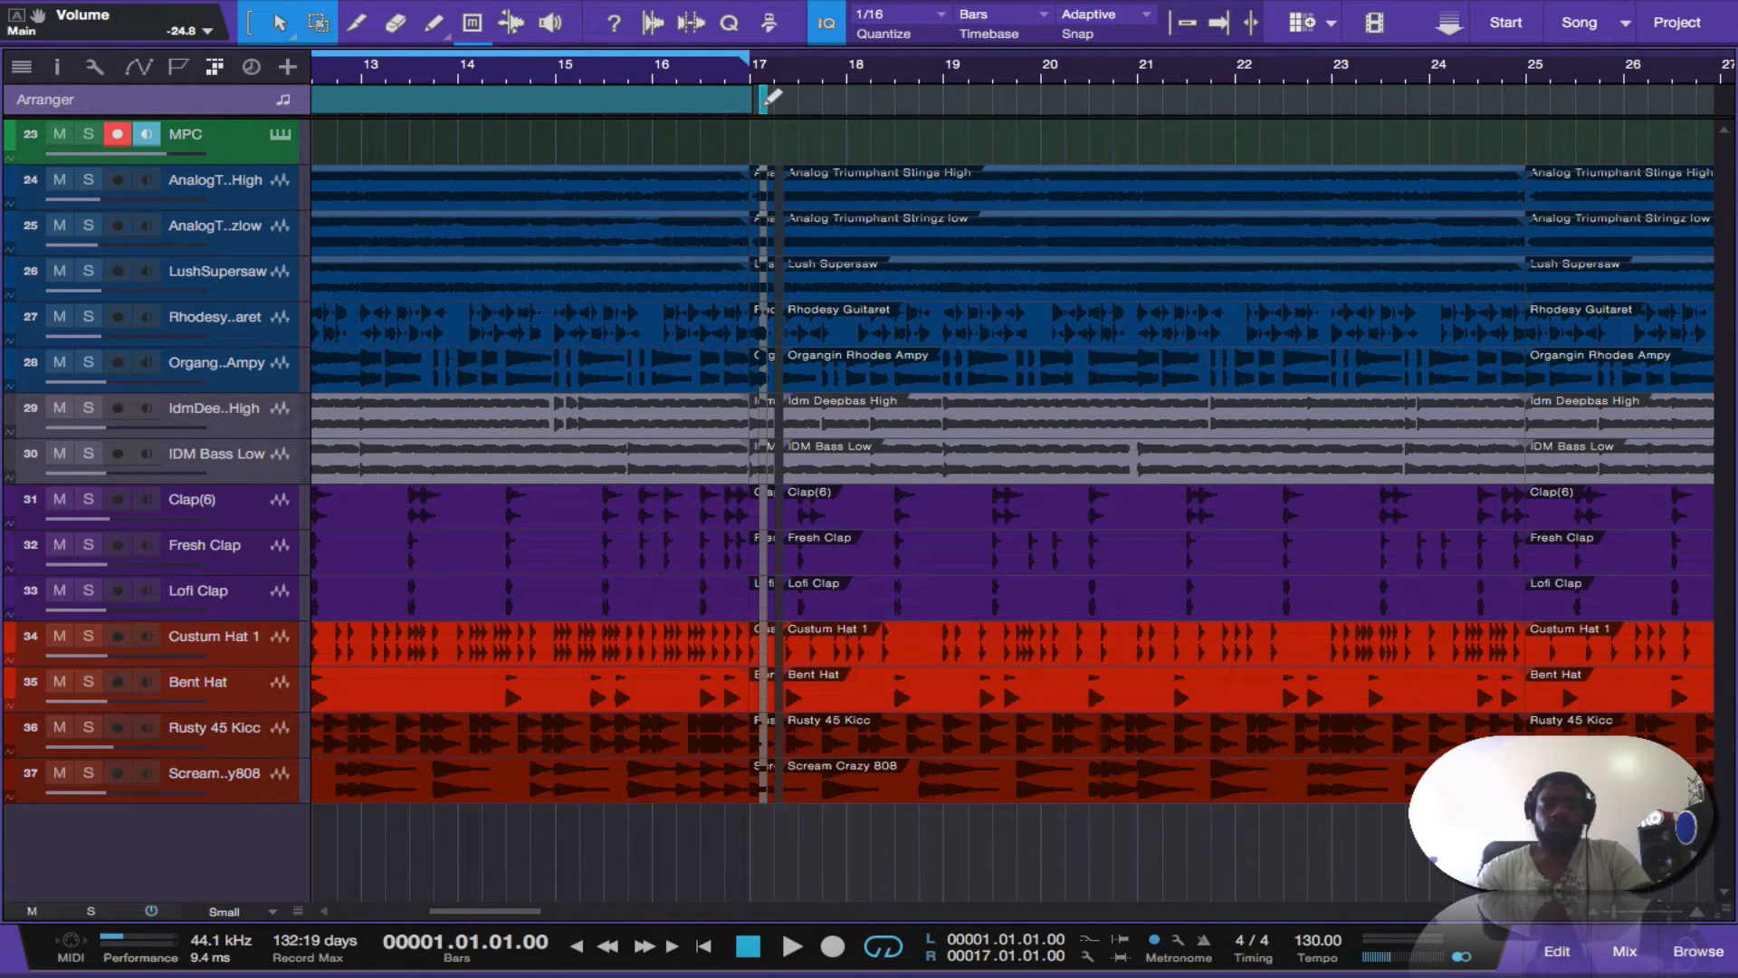
key(super+z)
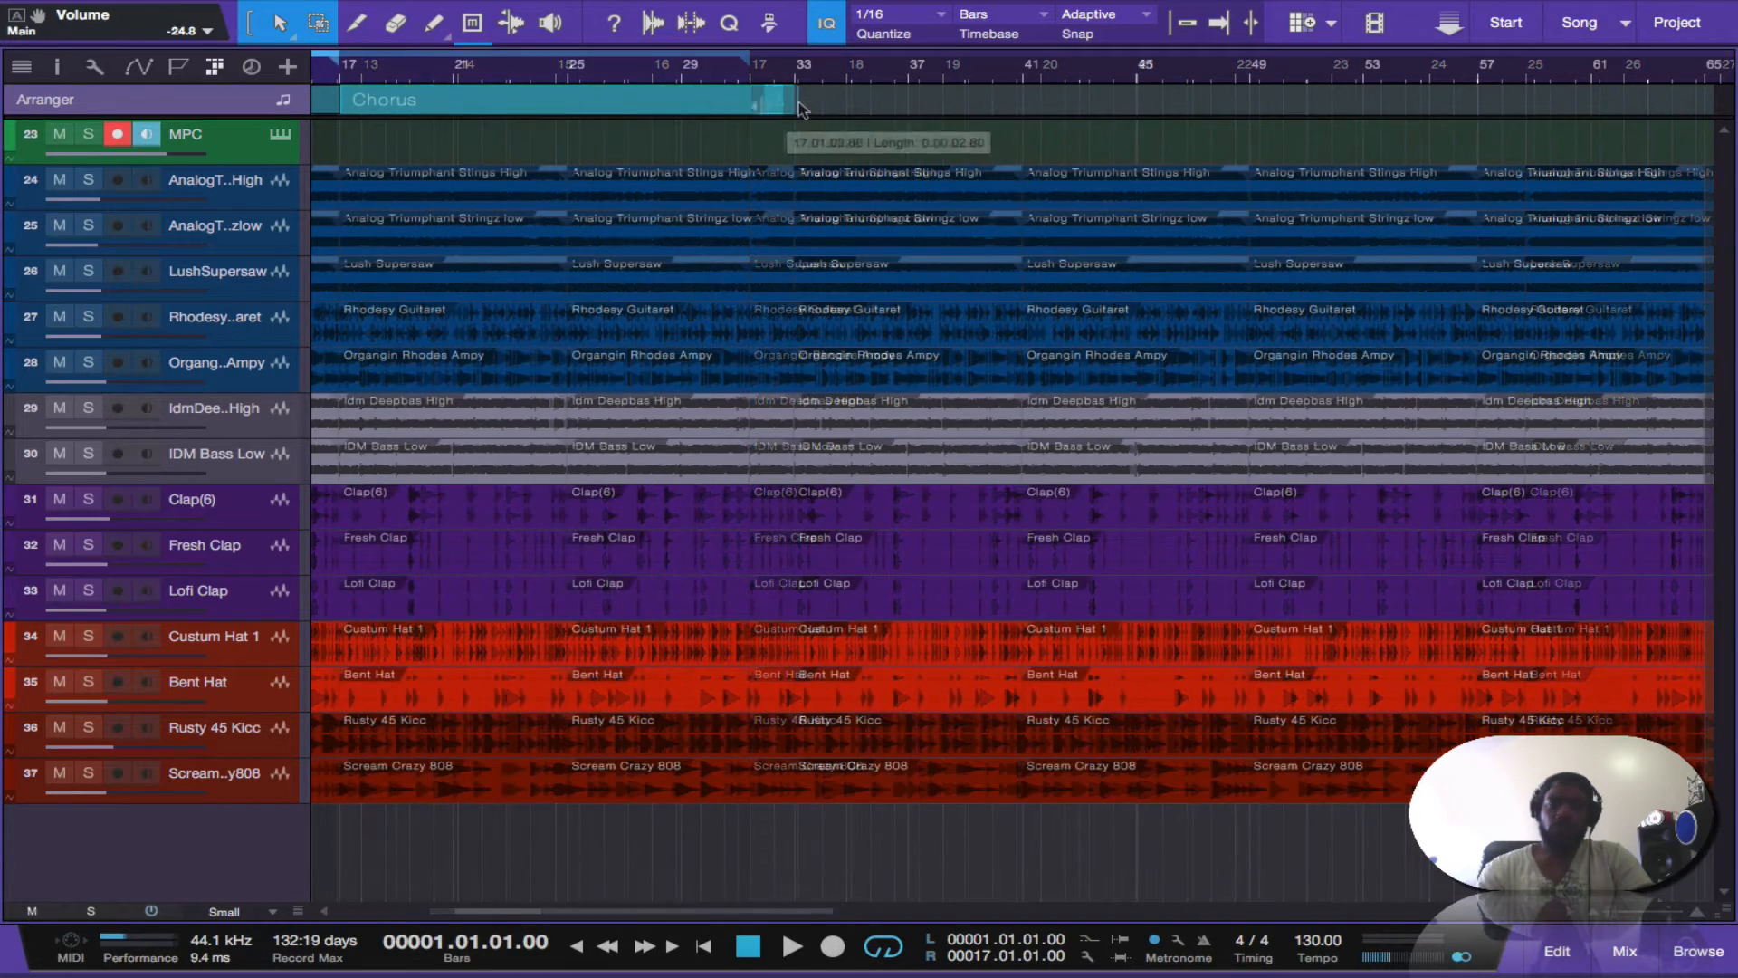
Add Chorus, VerseA, VerseB, VerseC and Bridge sections from bar 17 to 65, and copy the Chorus with its clips after the Bridge.
scroll(815, 118, up, 5)
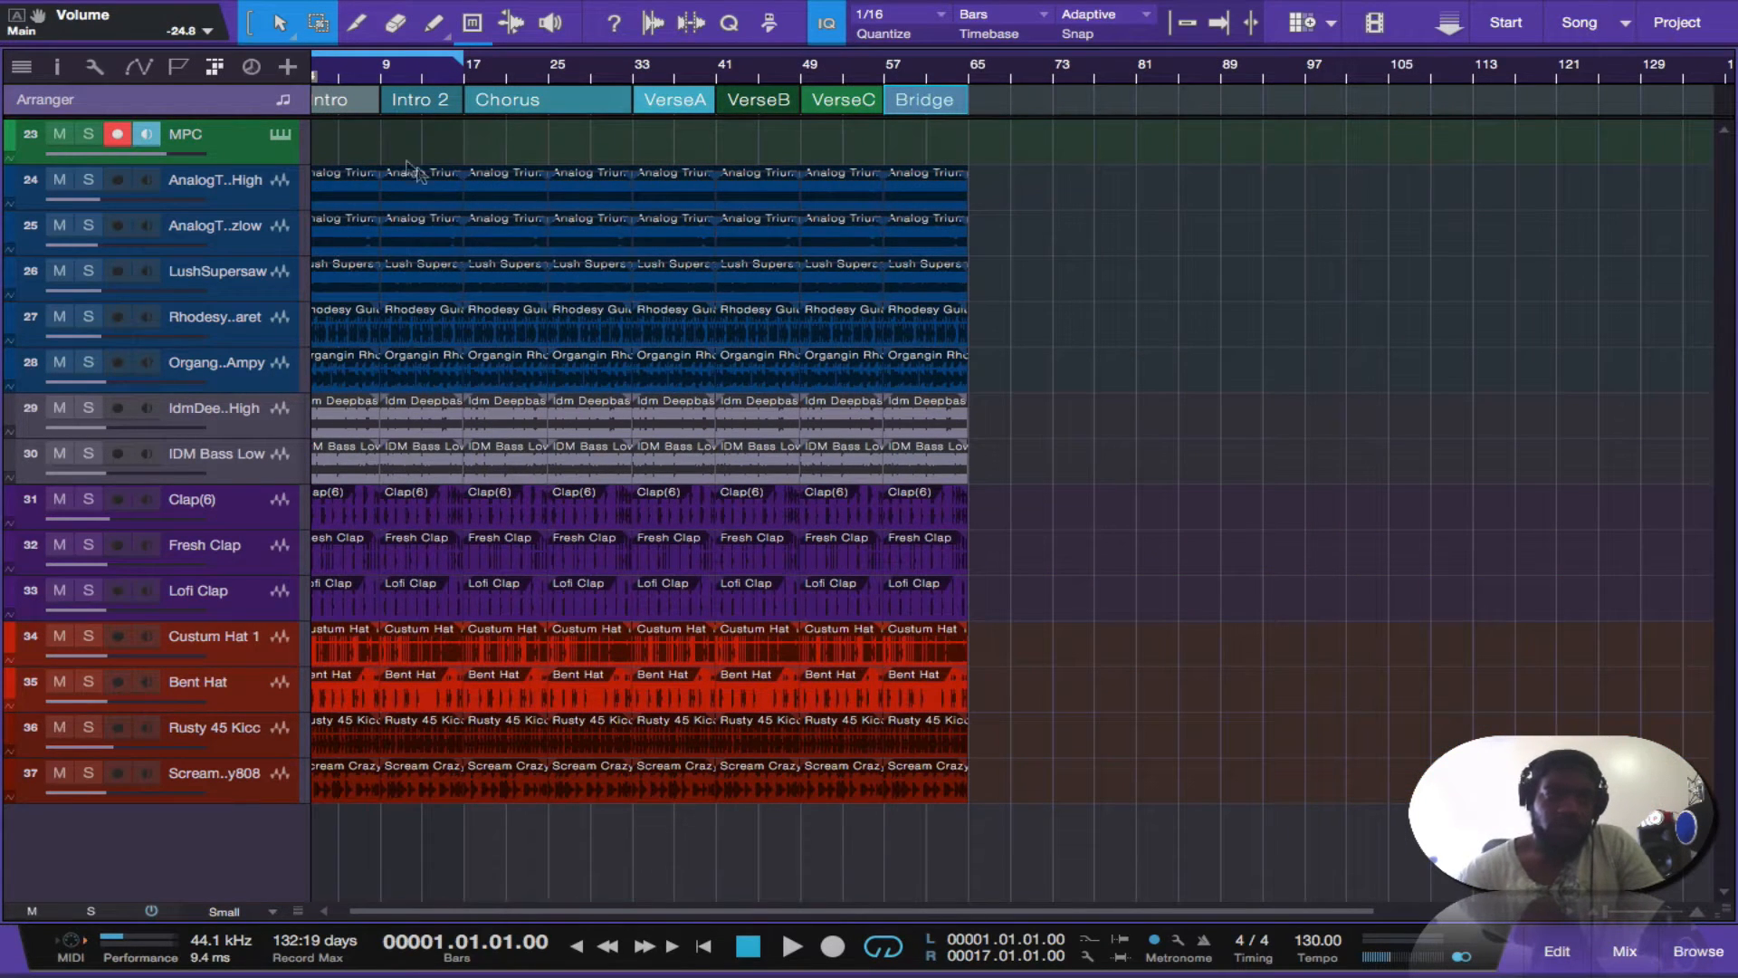
scroll(454, 221, left, 1)
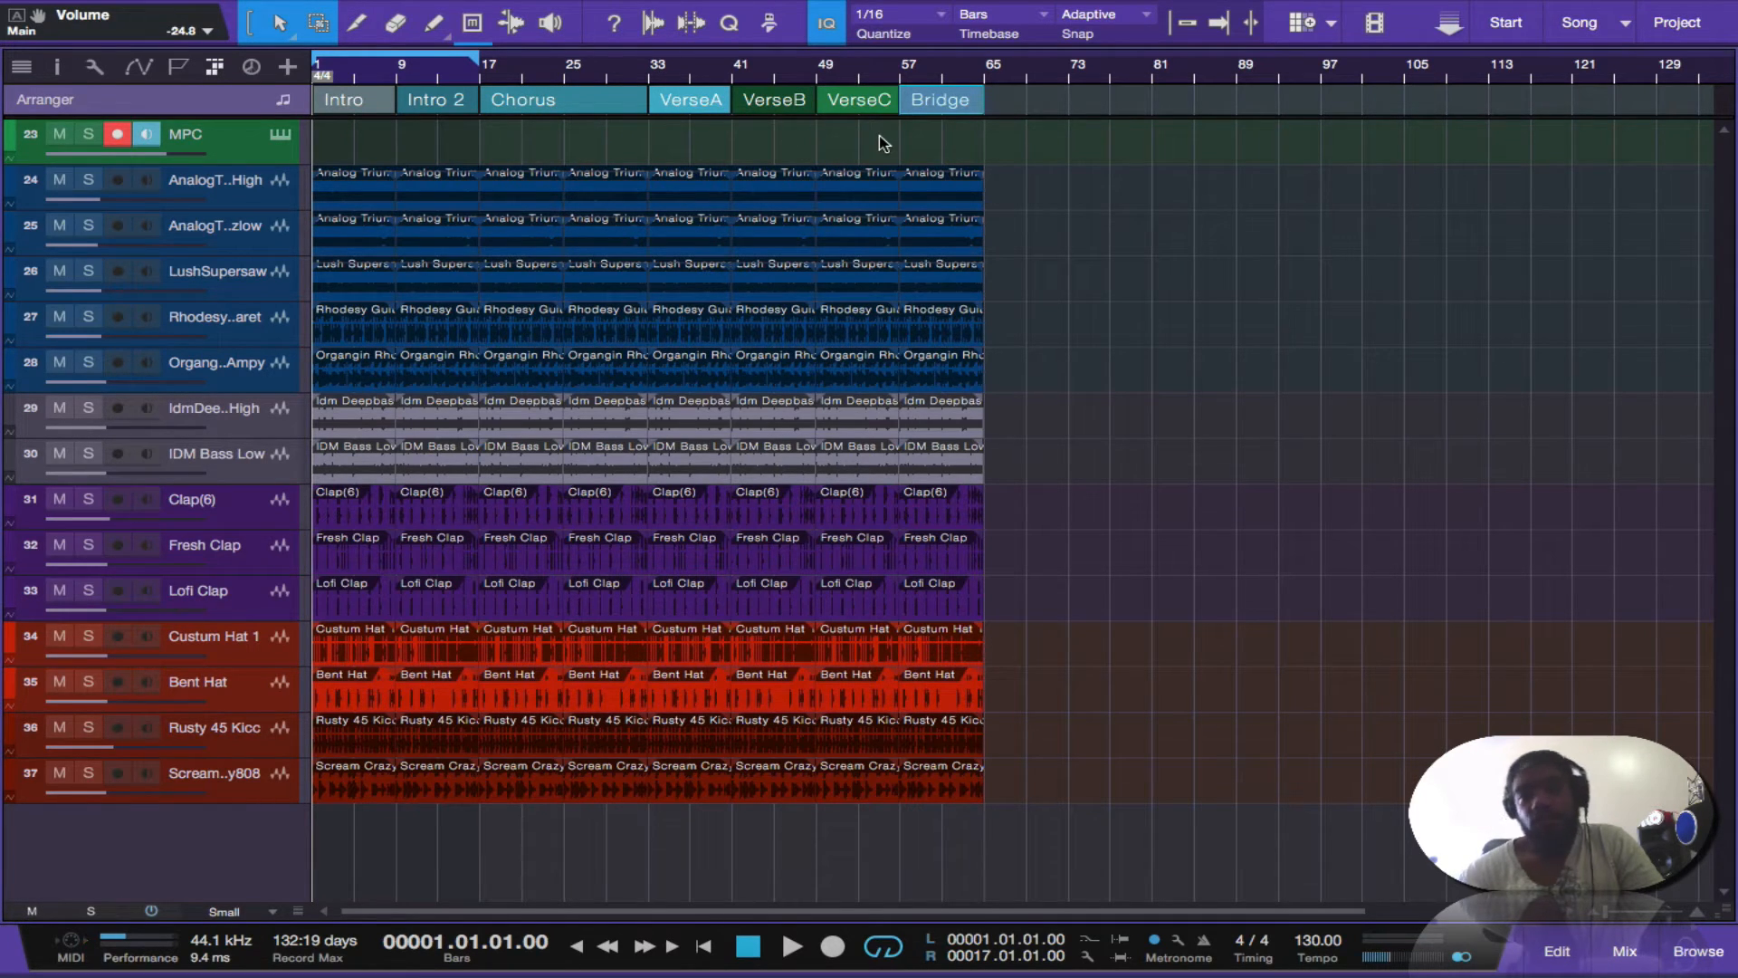
click(586, 107)
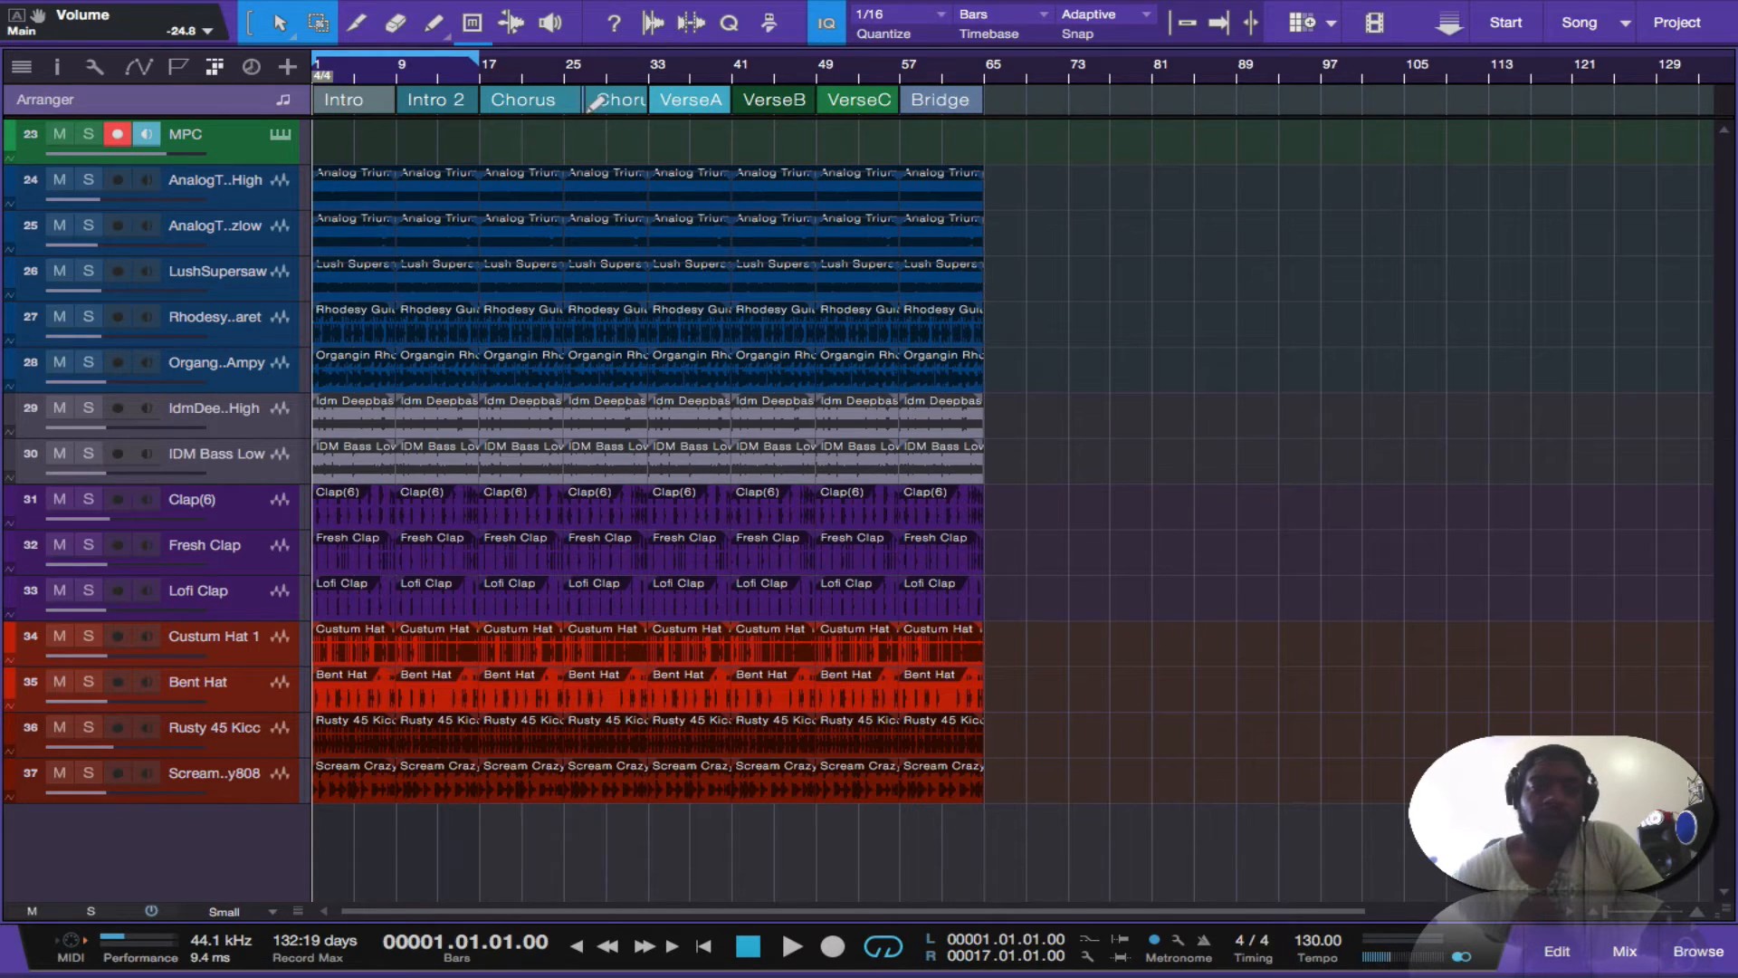
click(577, 106)
drag(558, 110, 1047, 112)
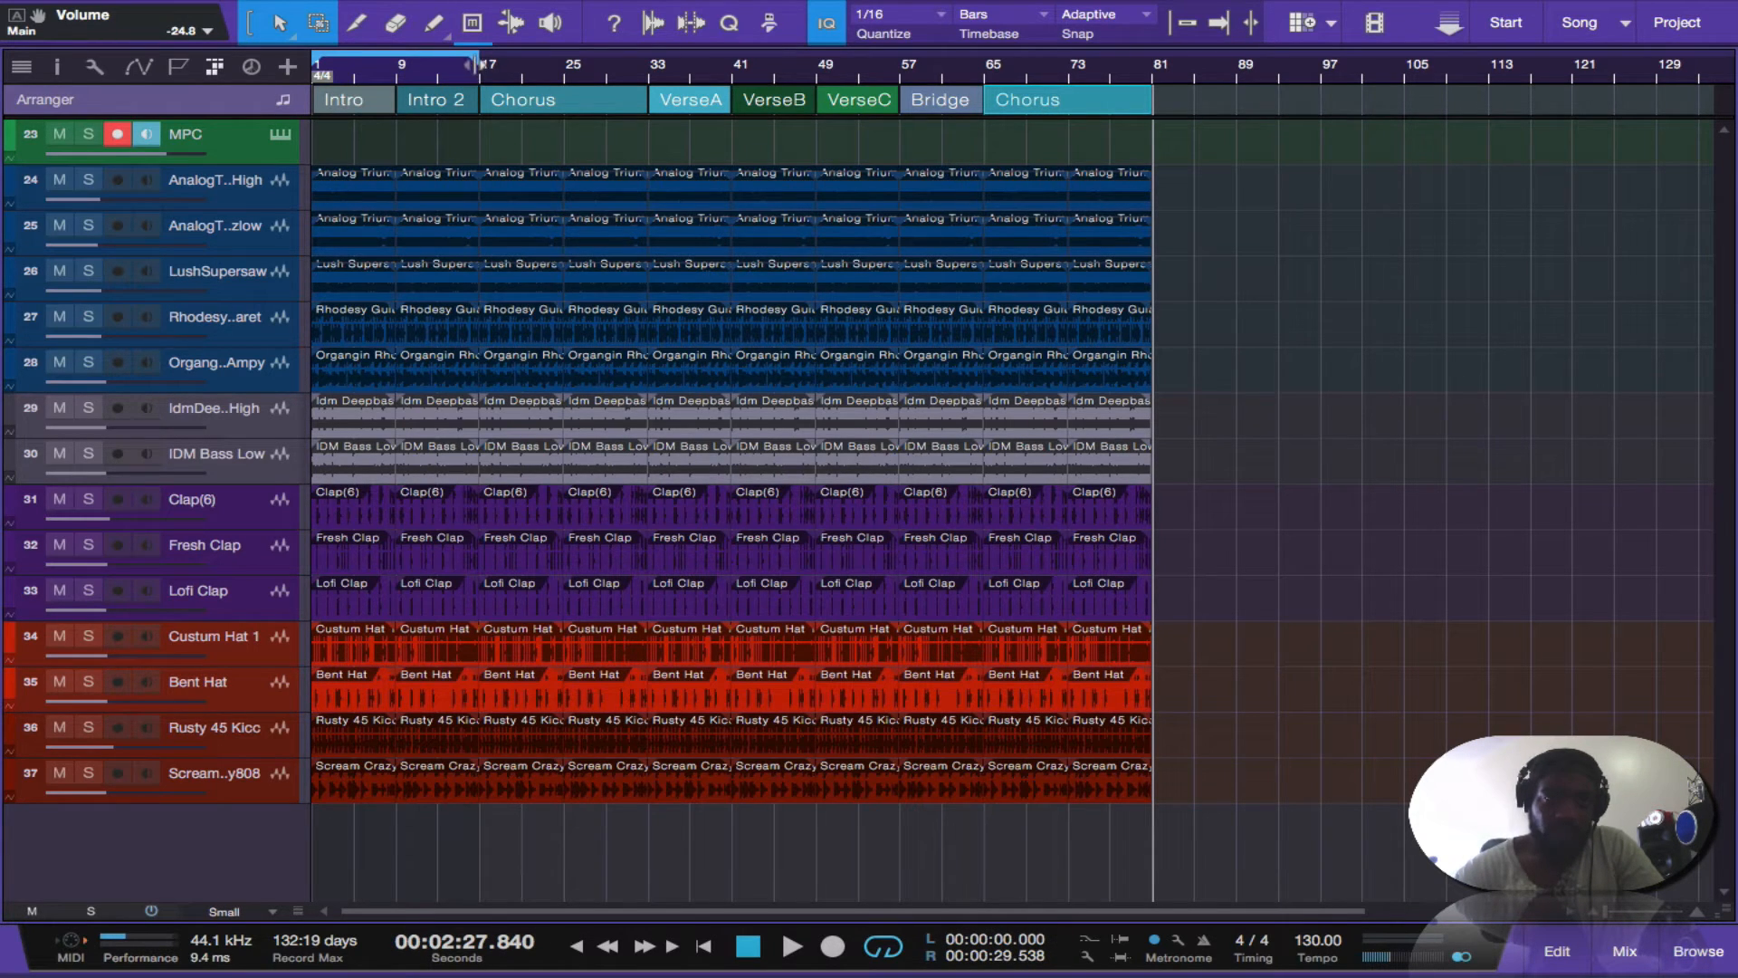
Set the loop to bars 1 to 9 and delete the Intro's clips from Idm Deepbas High down to Scream Crazy 808.
drag(476, 64, 391, 94)
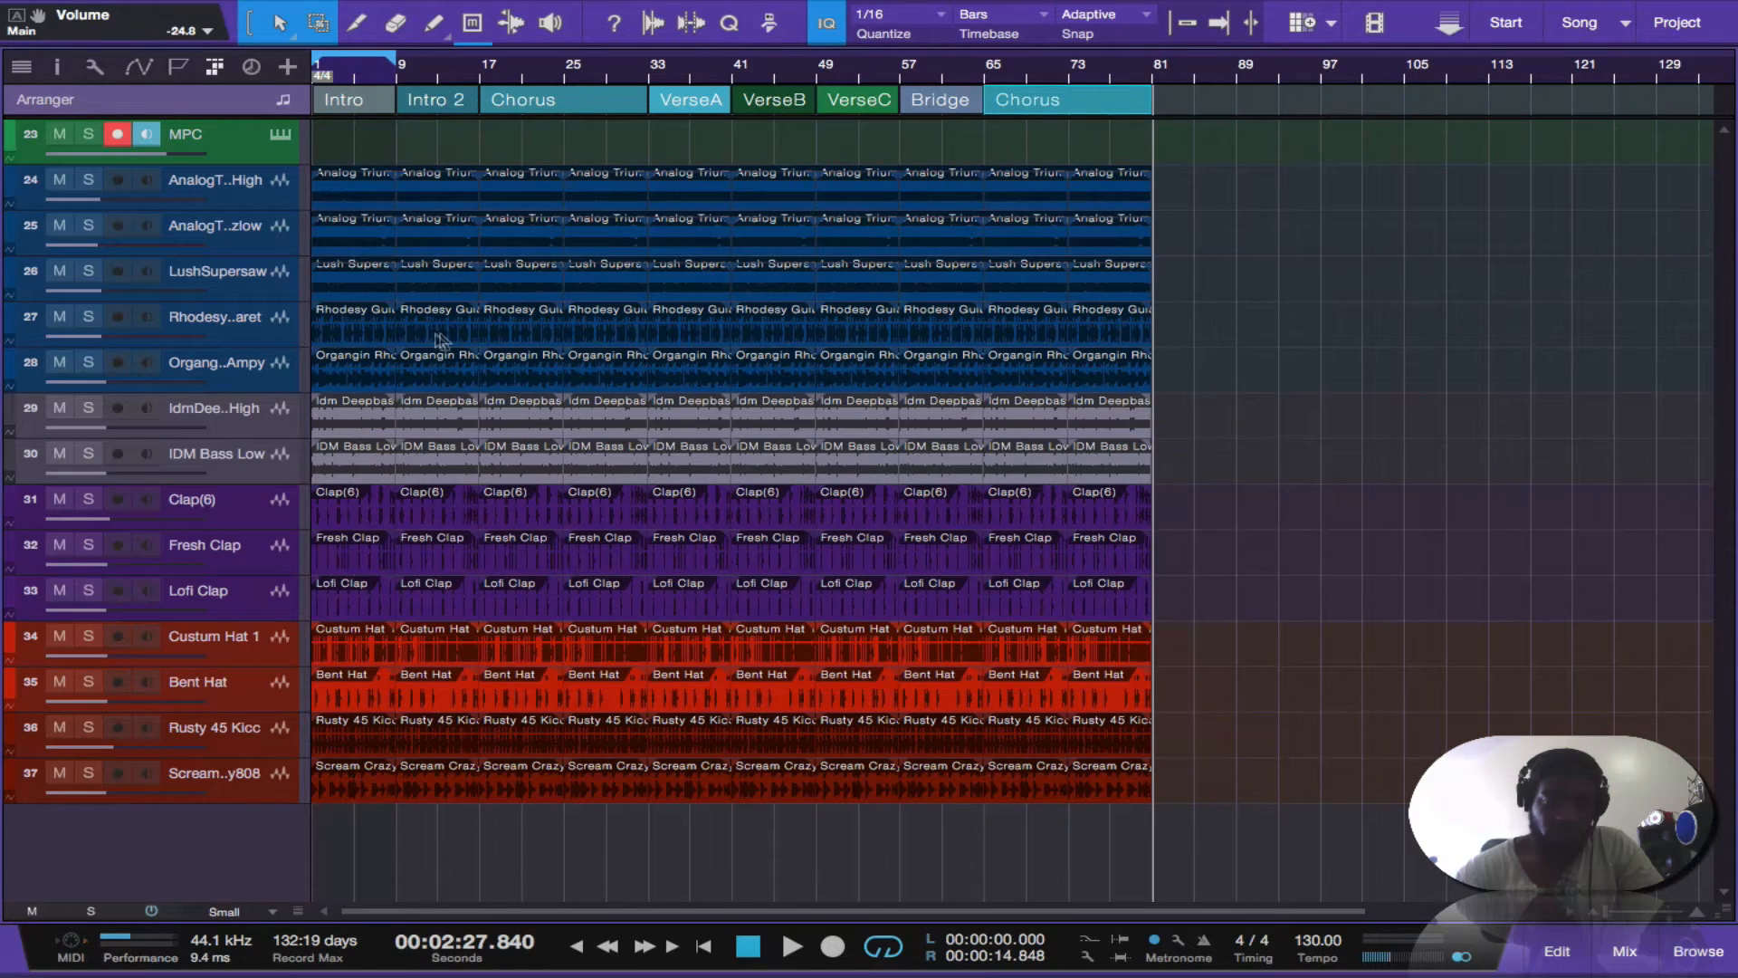
scroll(440, 333, up, 3)
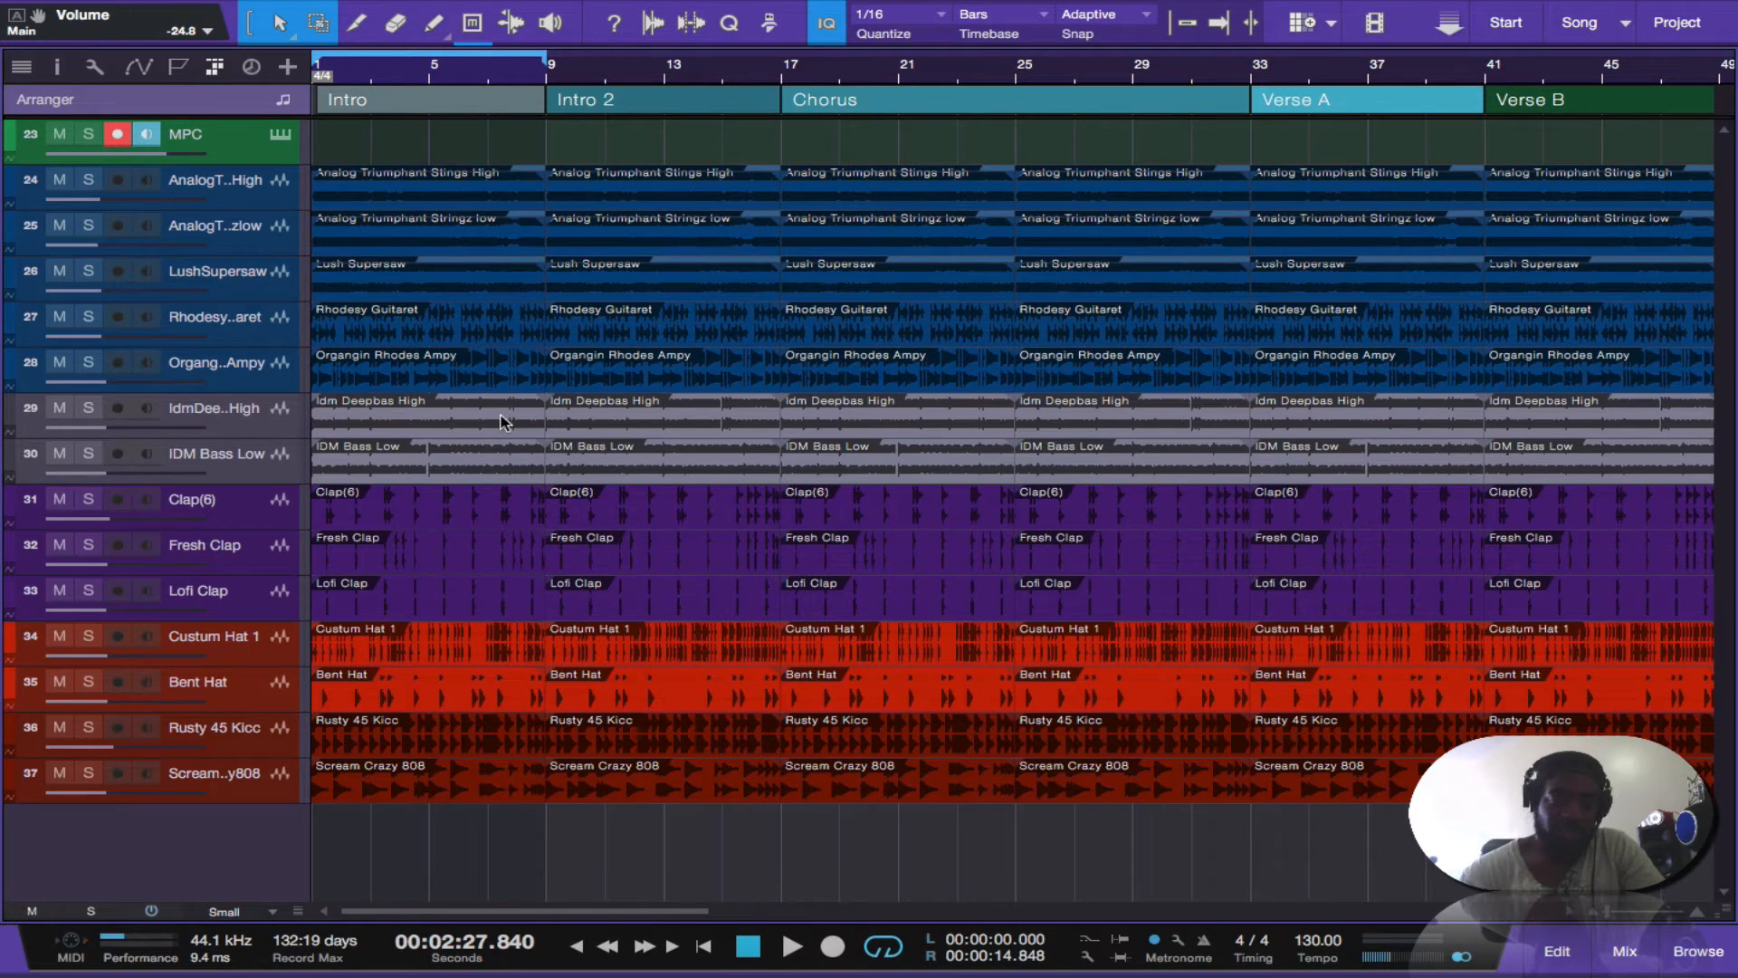
click(500, 423)
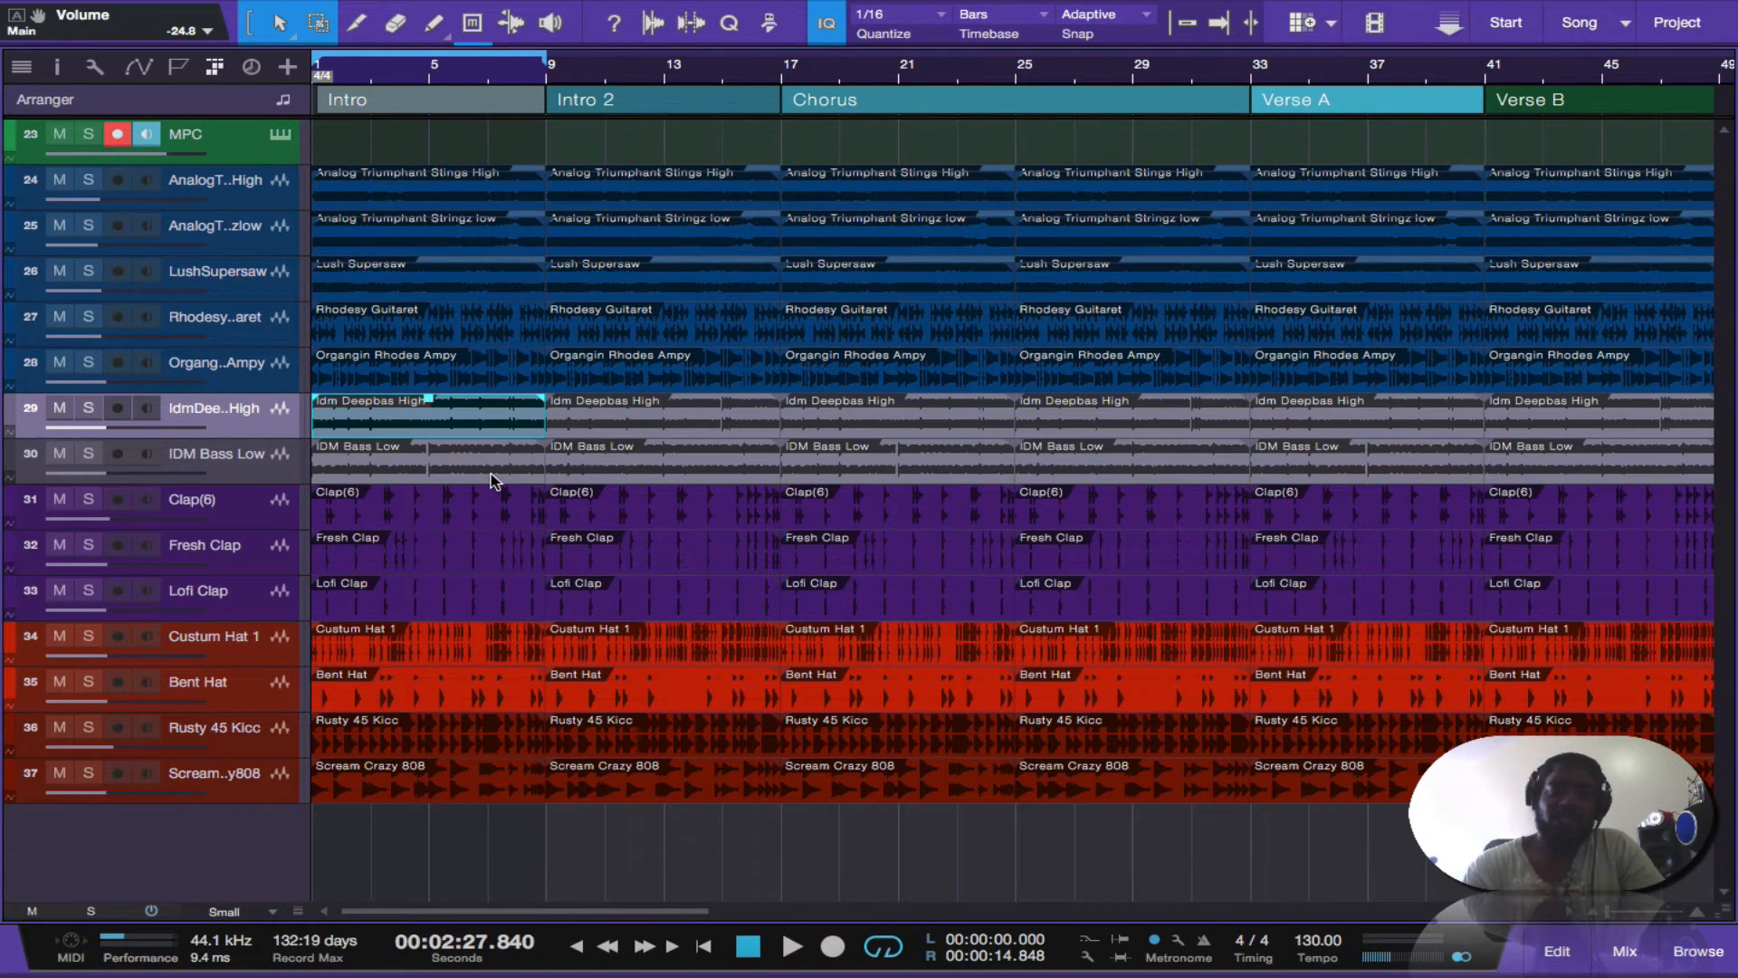
shift+click(464, 779)
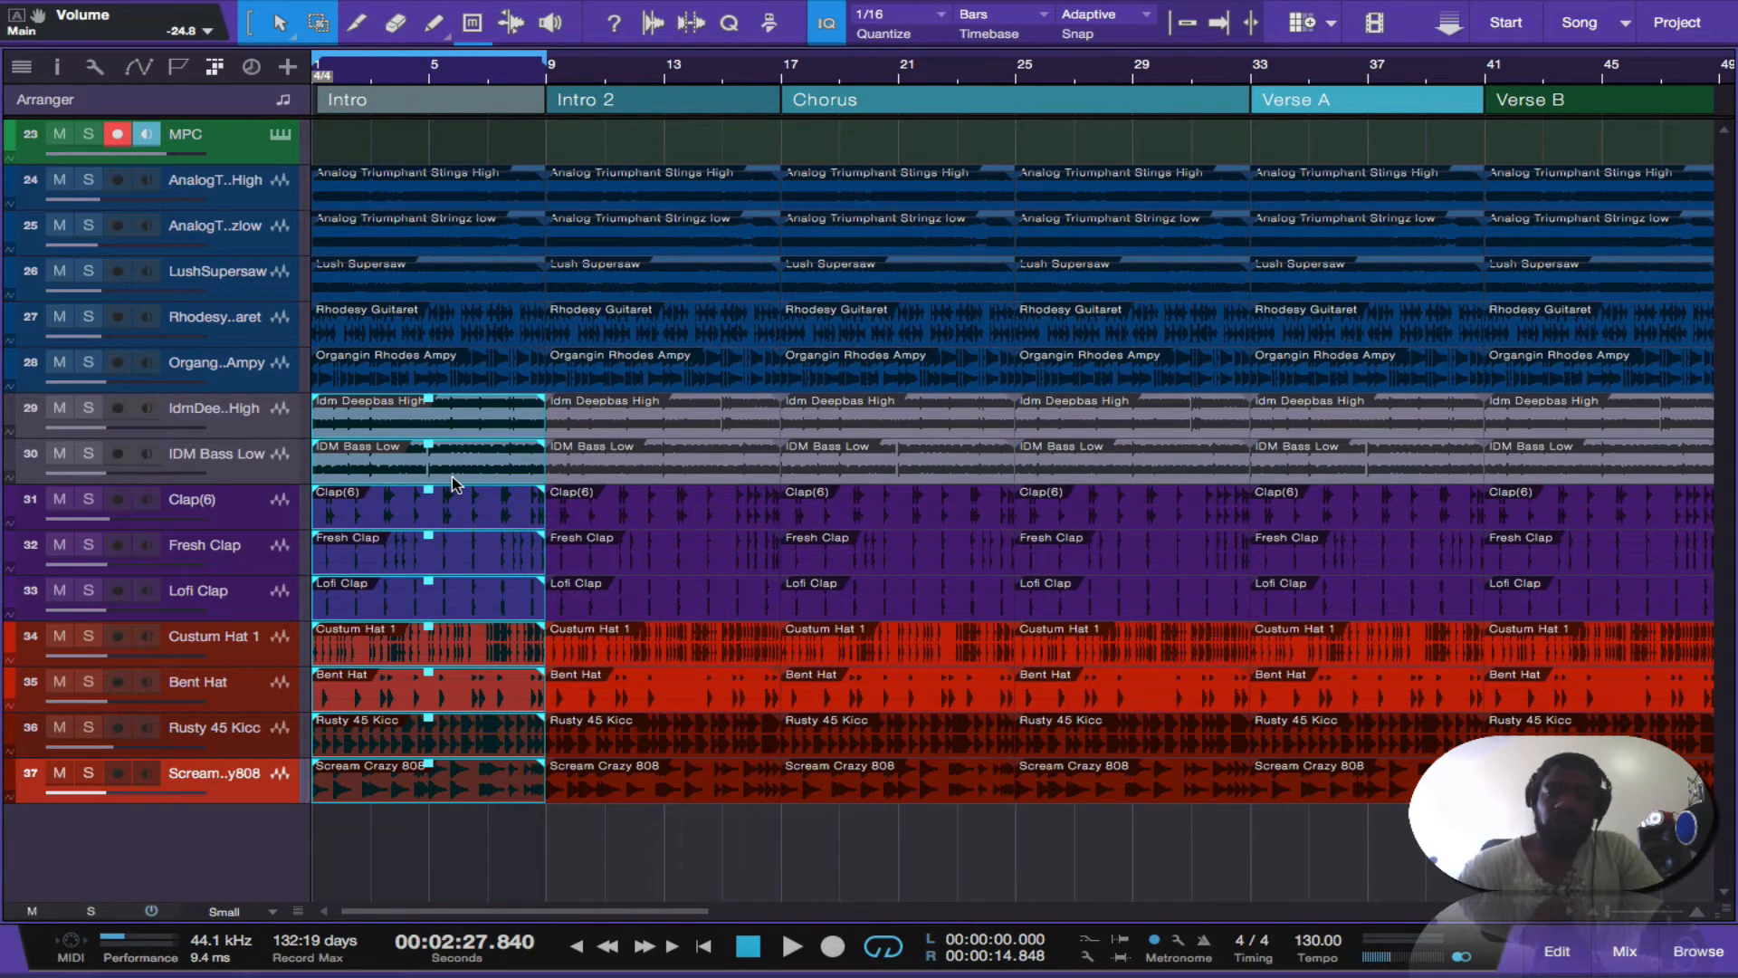
key(Delete)
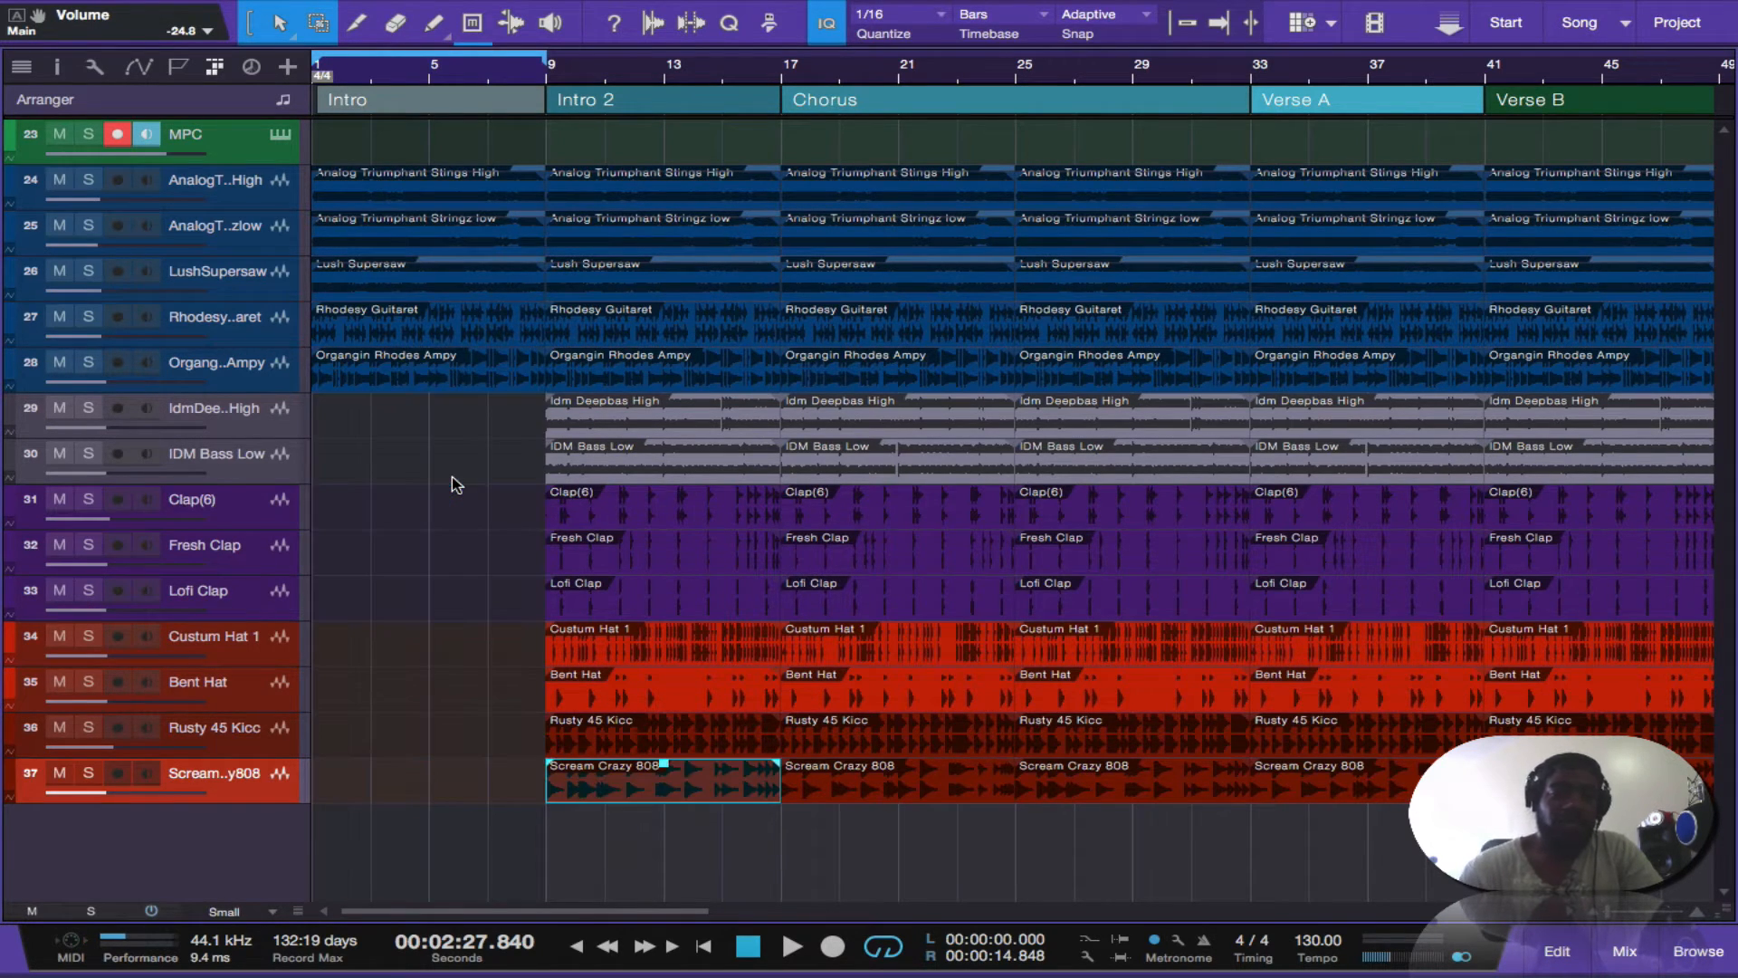
Play back the Intro and remove its Rhodesy Guitaret and Organgin Rhodes Ampy clips.
key(space)
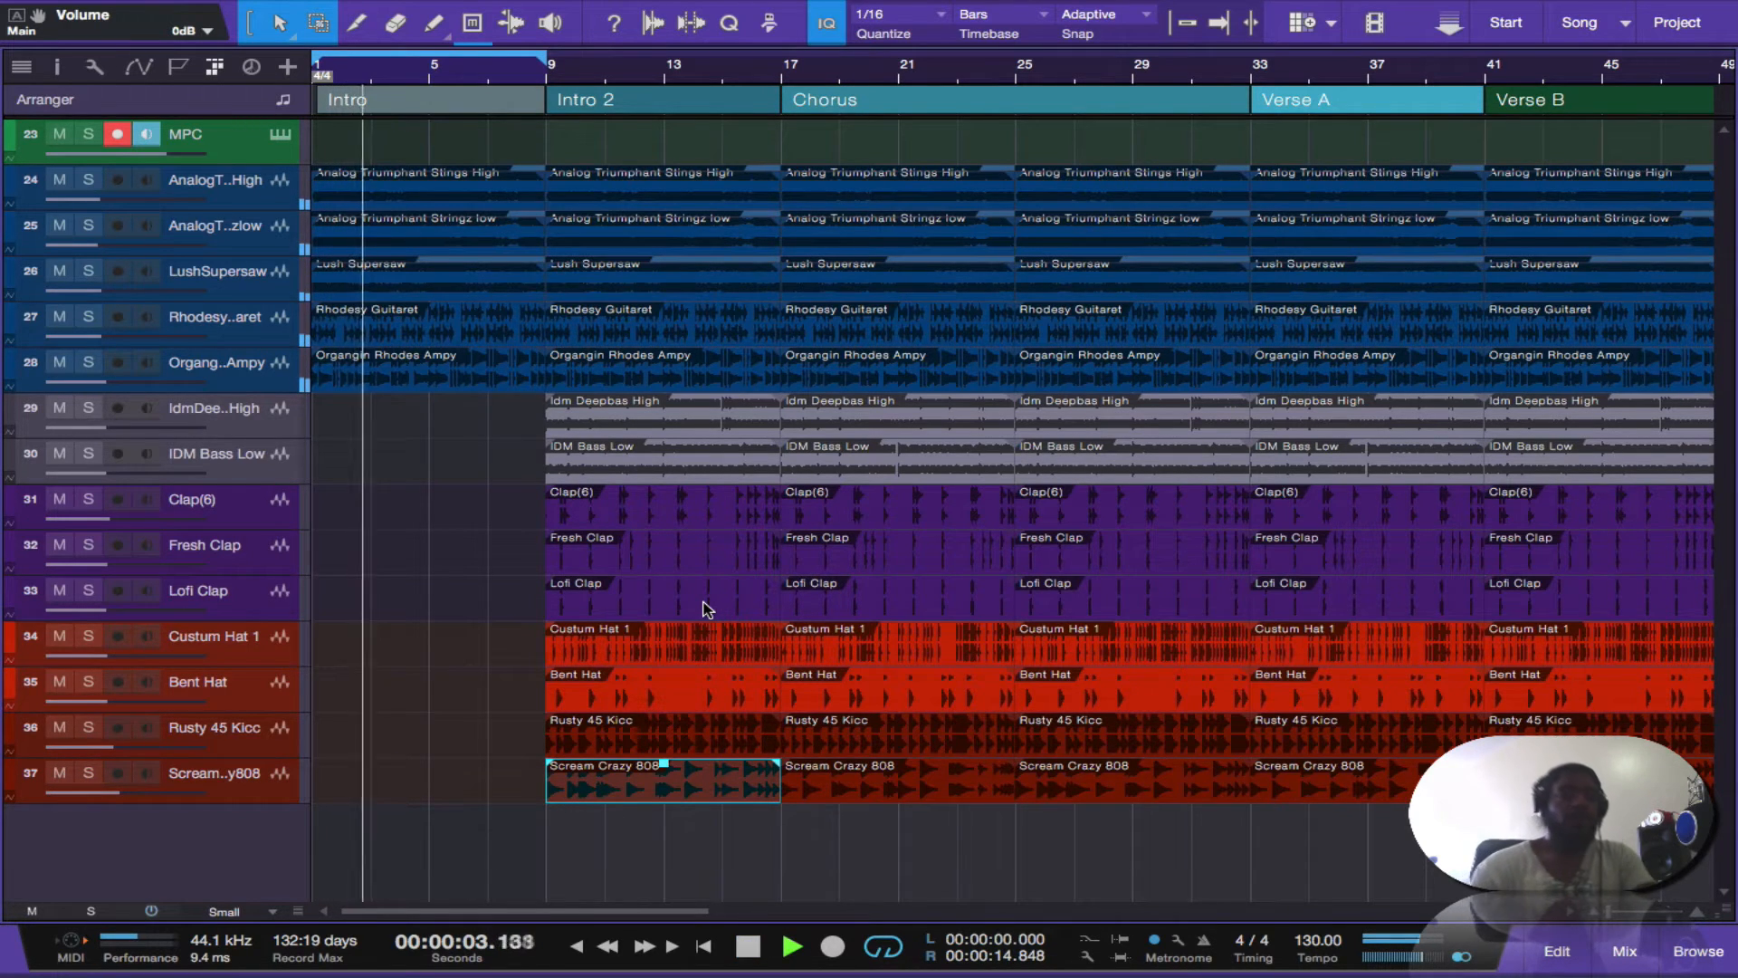
click(747, 946)
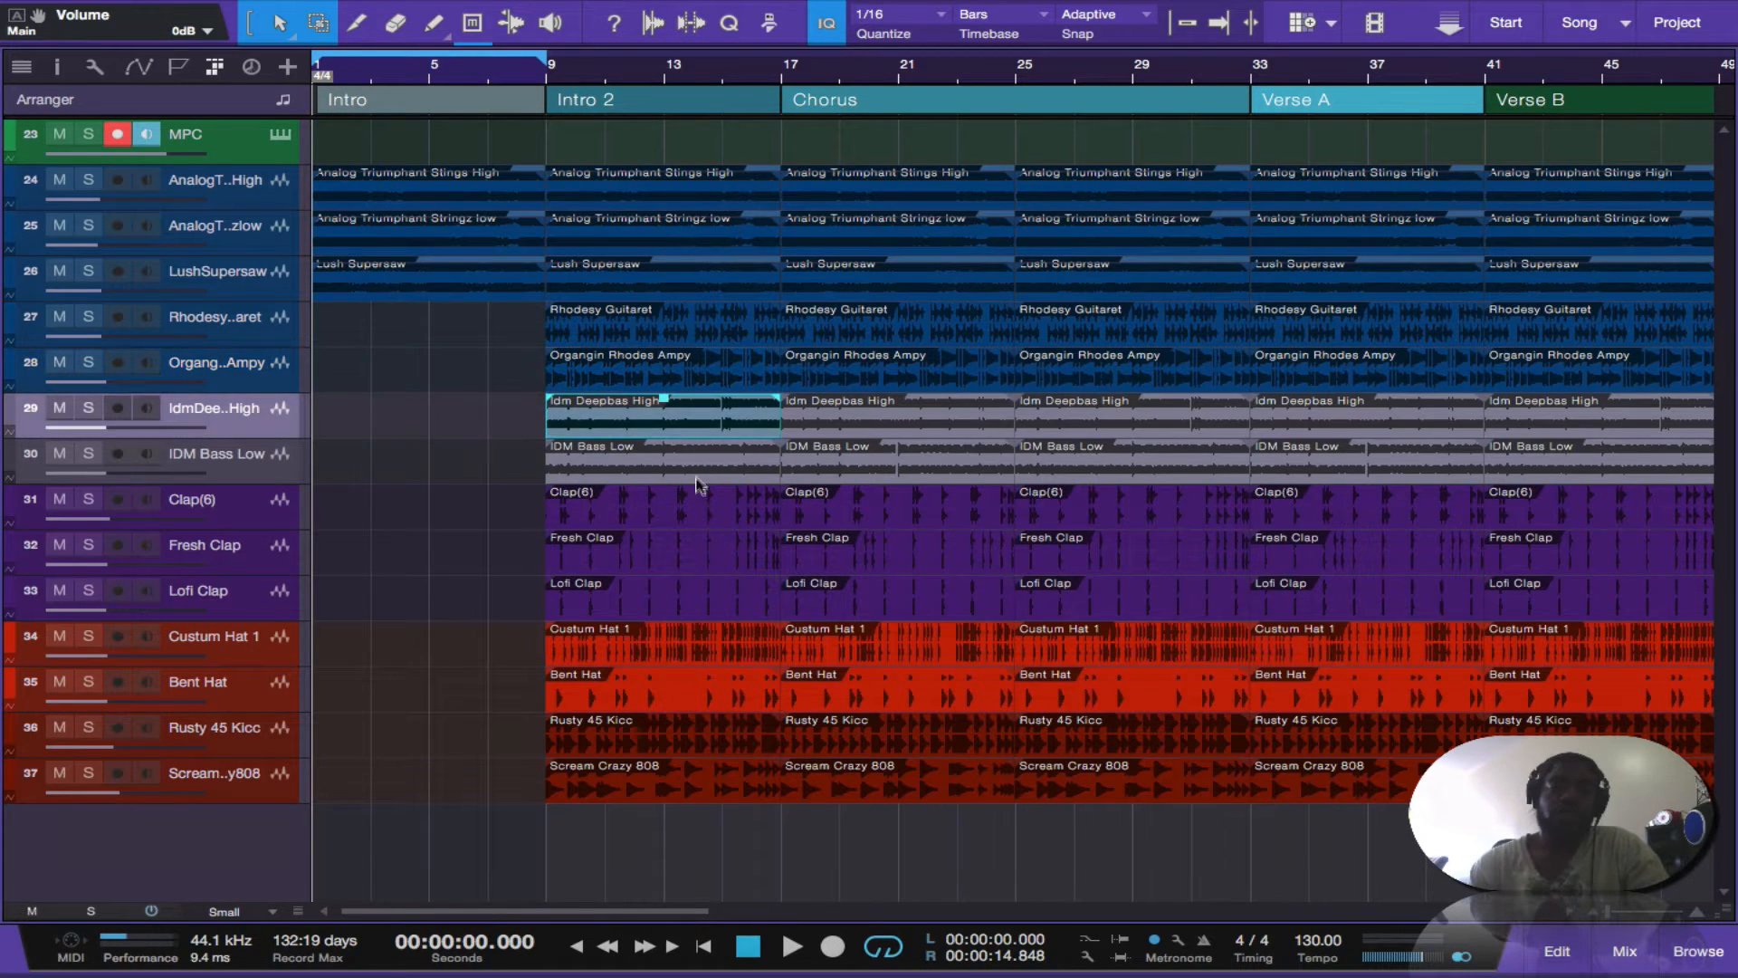
Cut back the bass, clap, Custum Hat 1, kick and 808 clips in Intro 2, and play the arrangement.
shift+click(695, 477)
shift+click(692, 512)
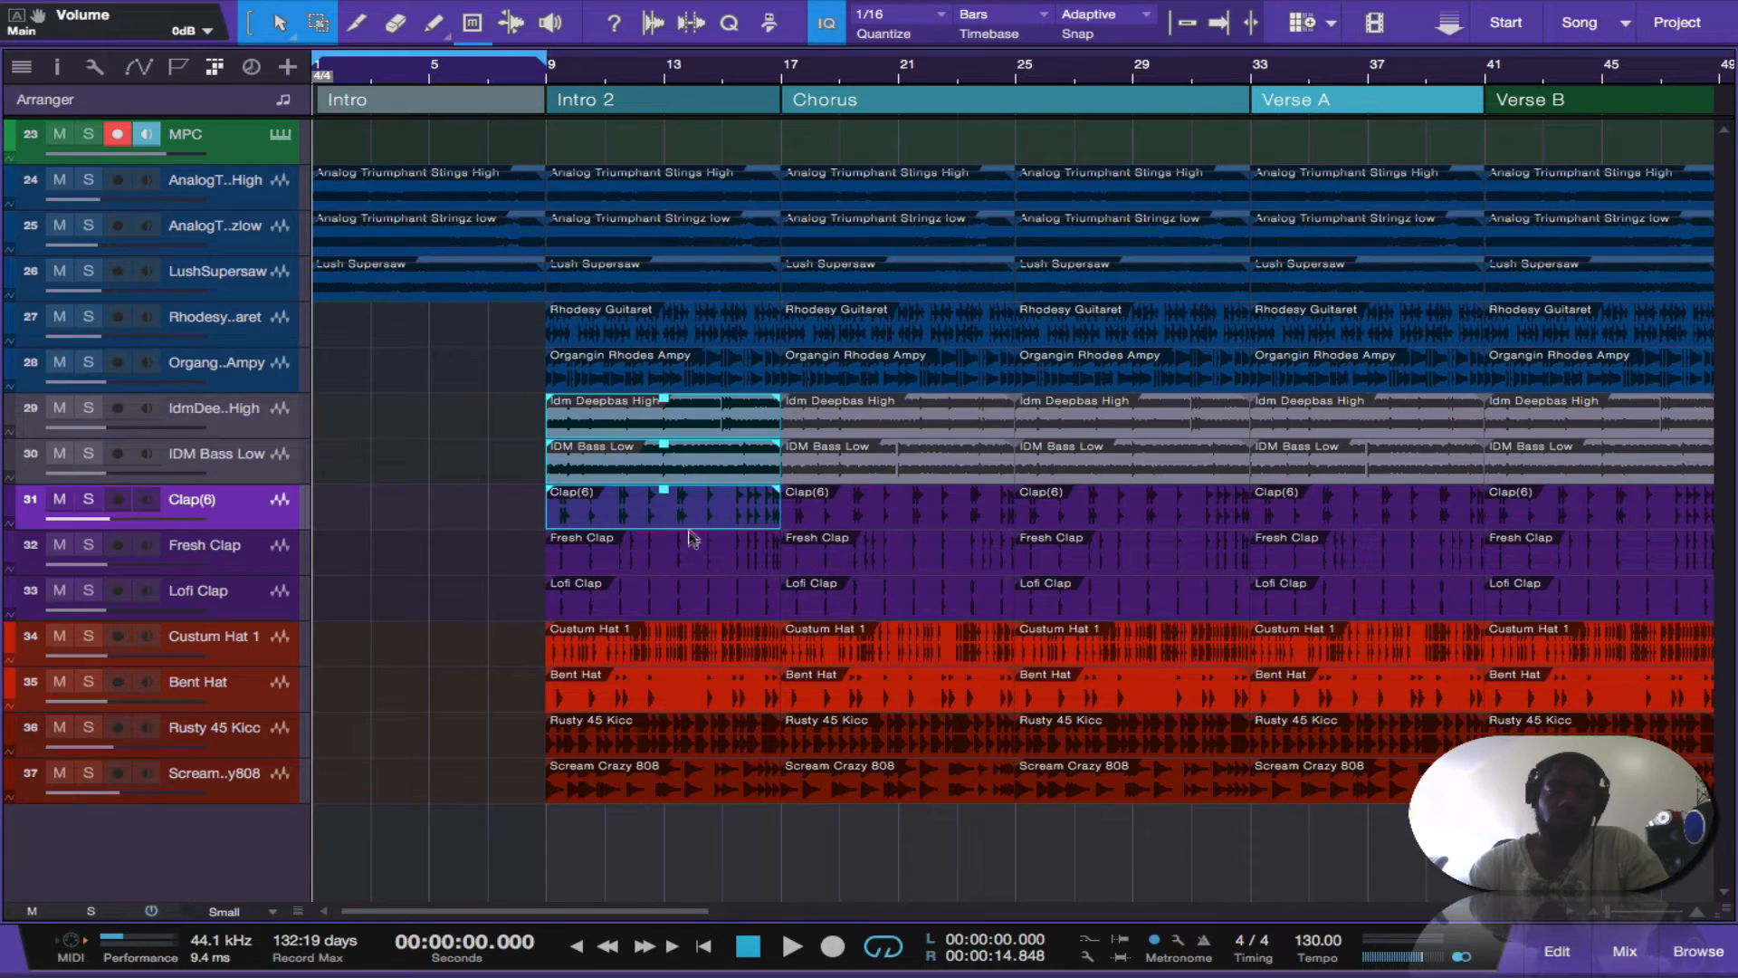
shift+click(692, 554)
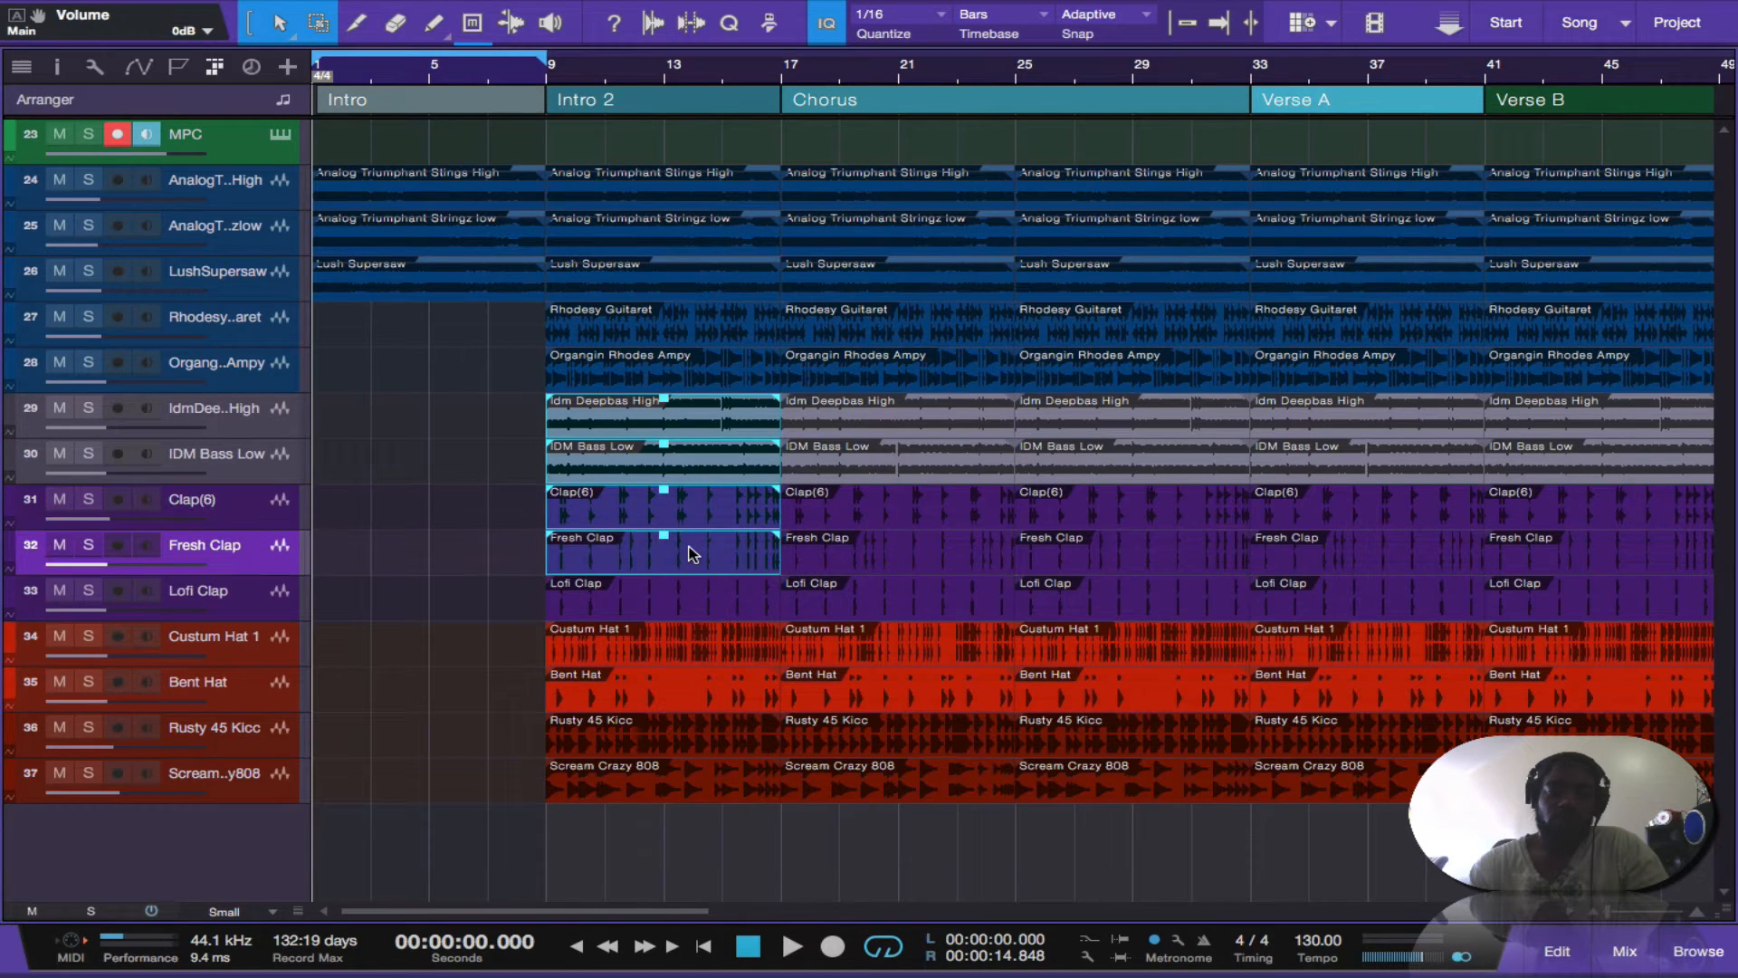
shift+click(672, 609)
shift+click(672, 653)
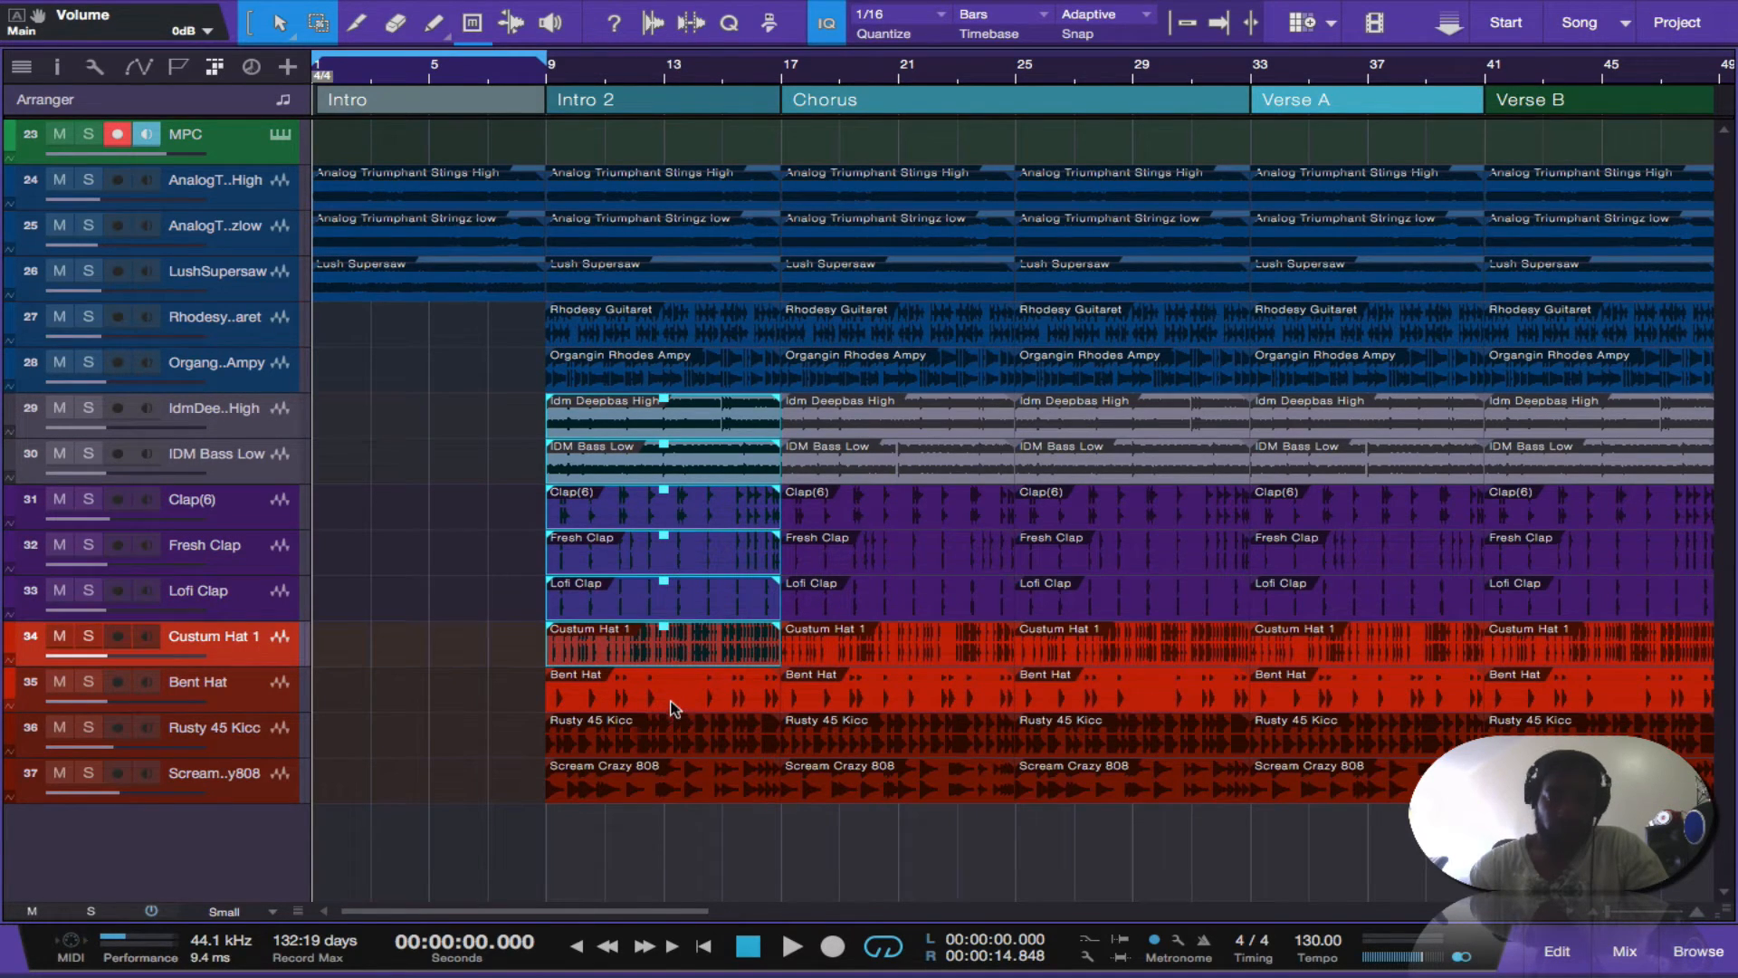
key(space)
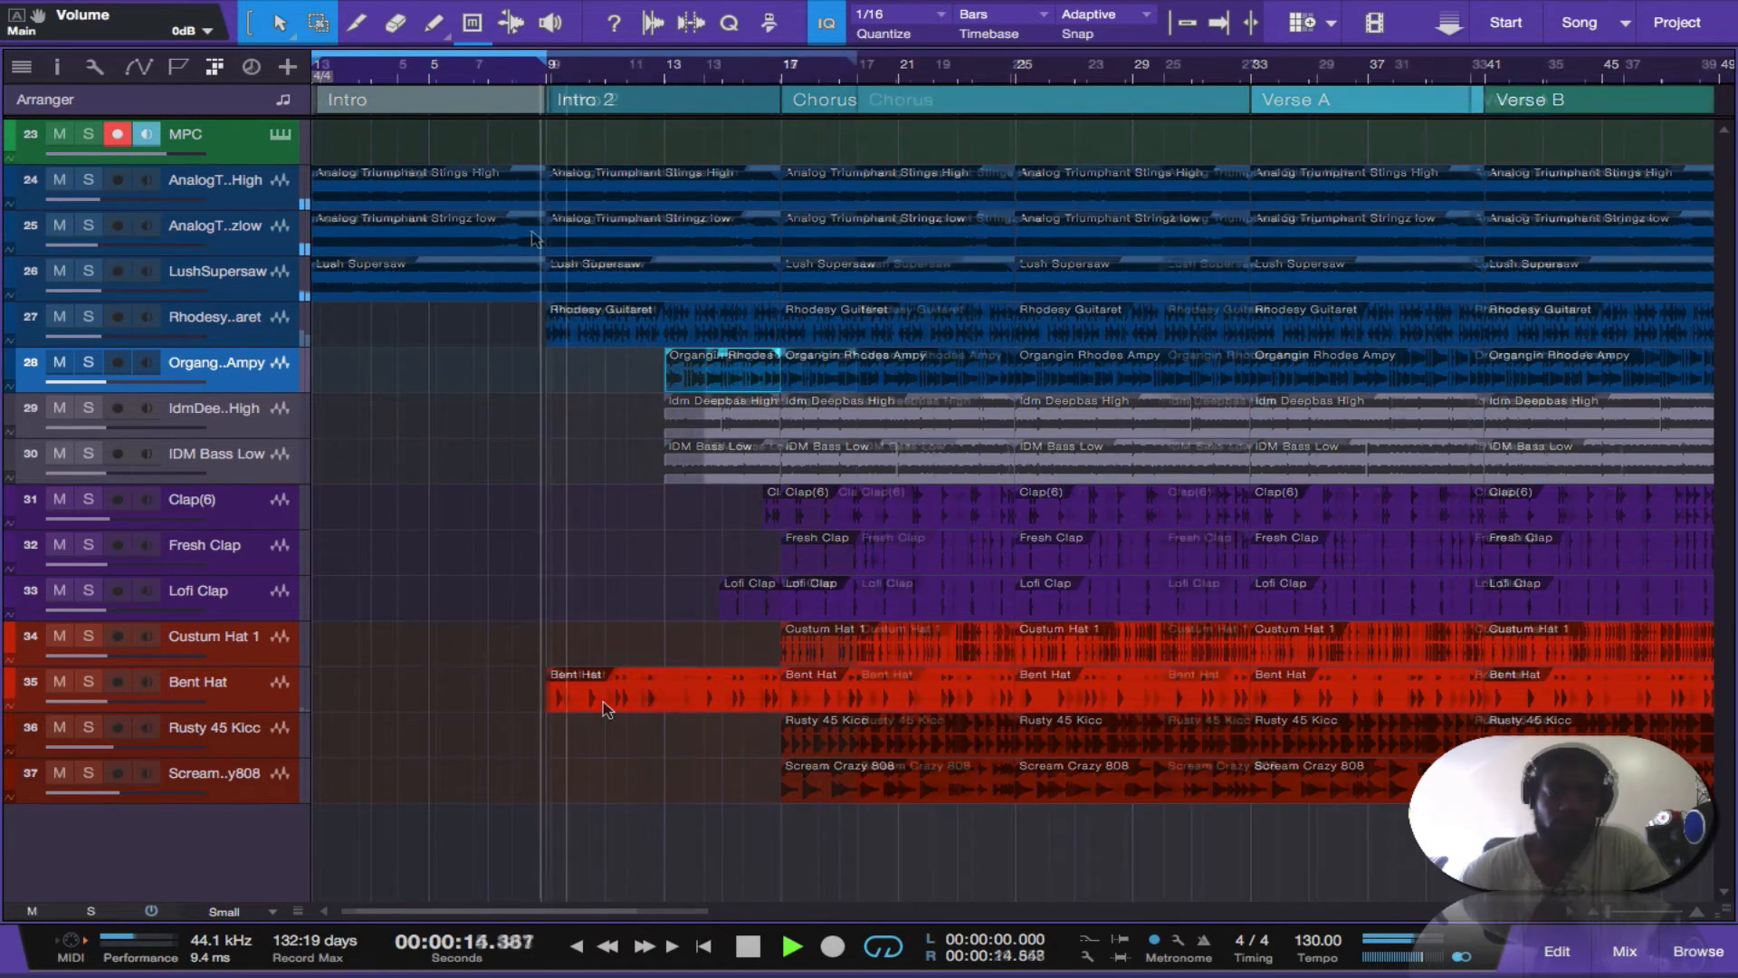
Extend the Idm Deepbas High clip back to bar 9 and remove the IDM Bass Low clip from Intro 2.
scroll(608, 376, up, 3)
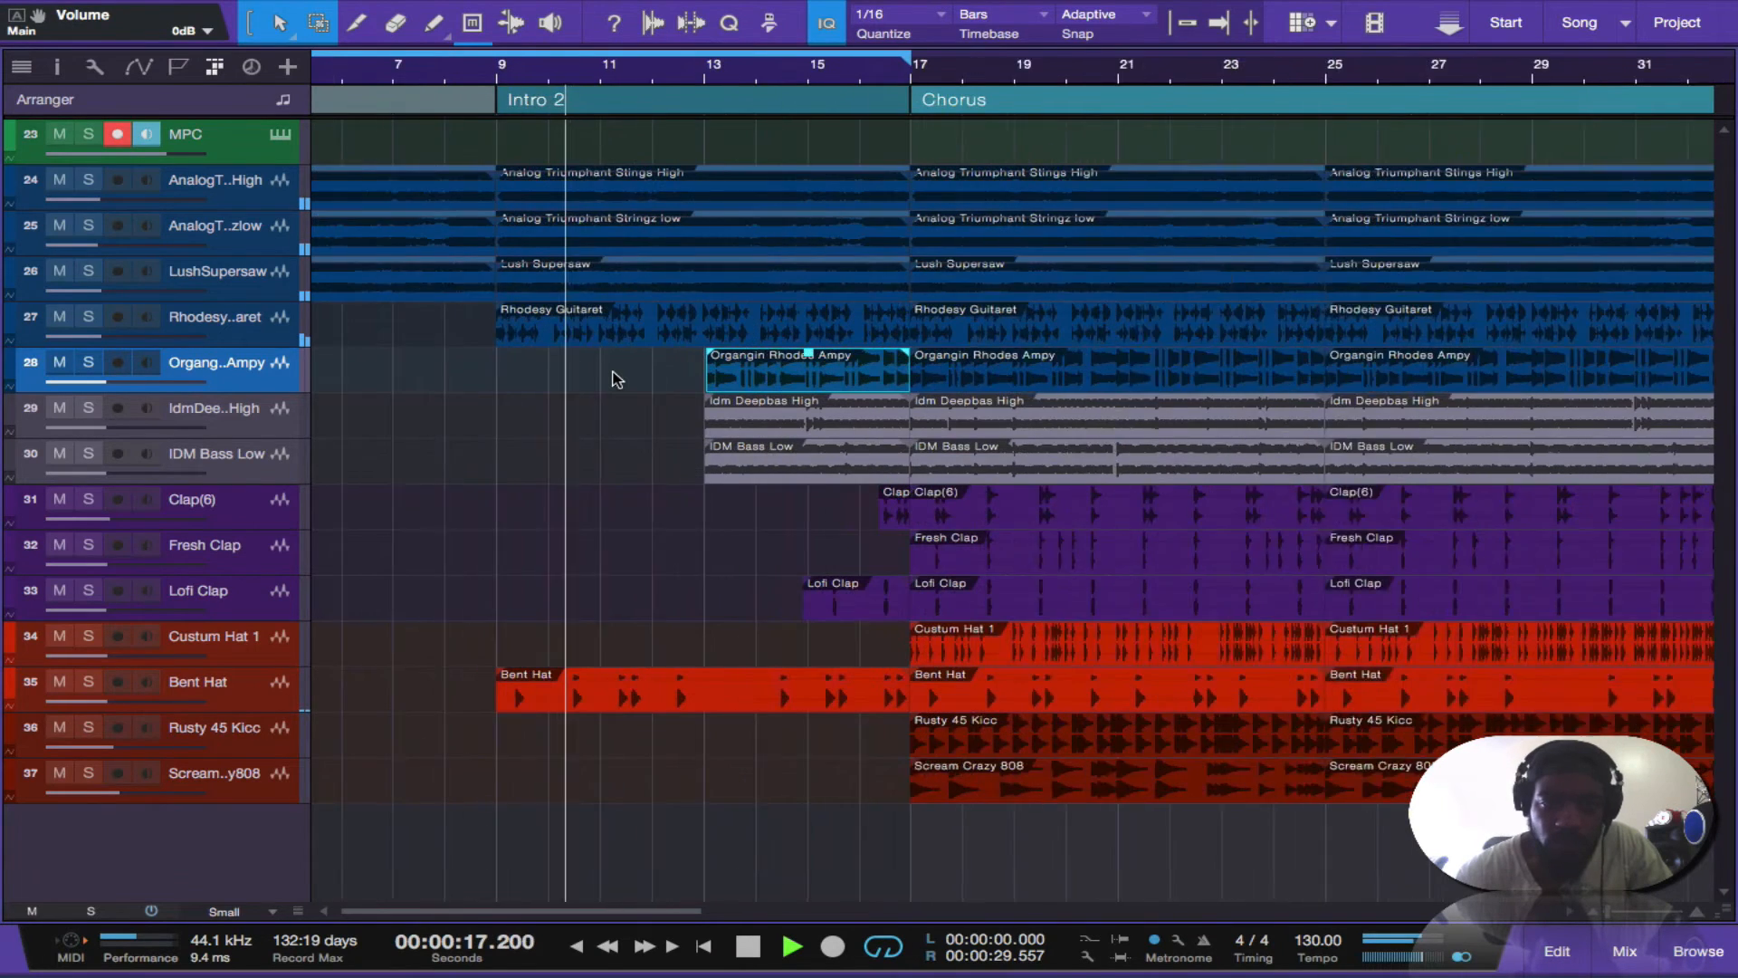
drag(707, 385, 707, 382)
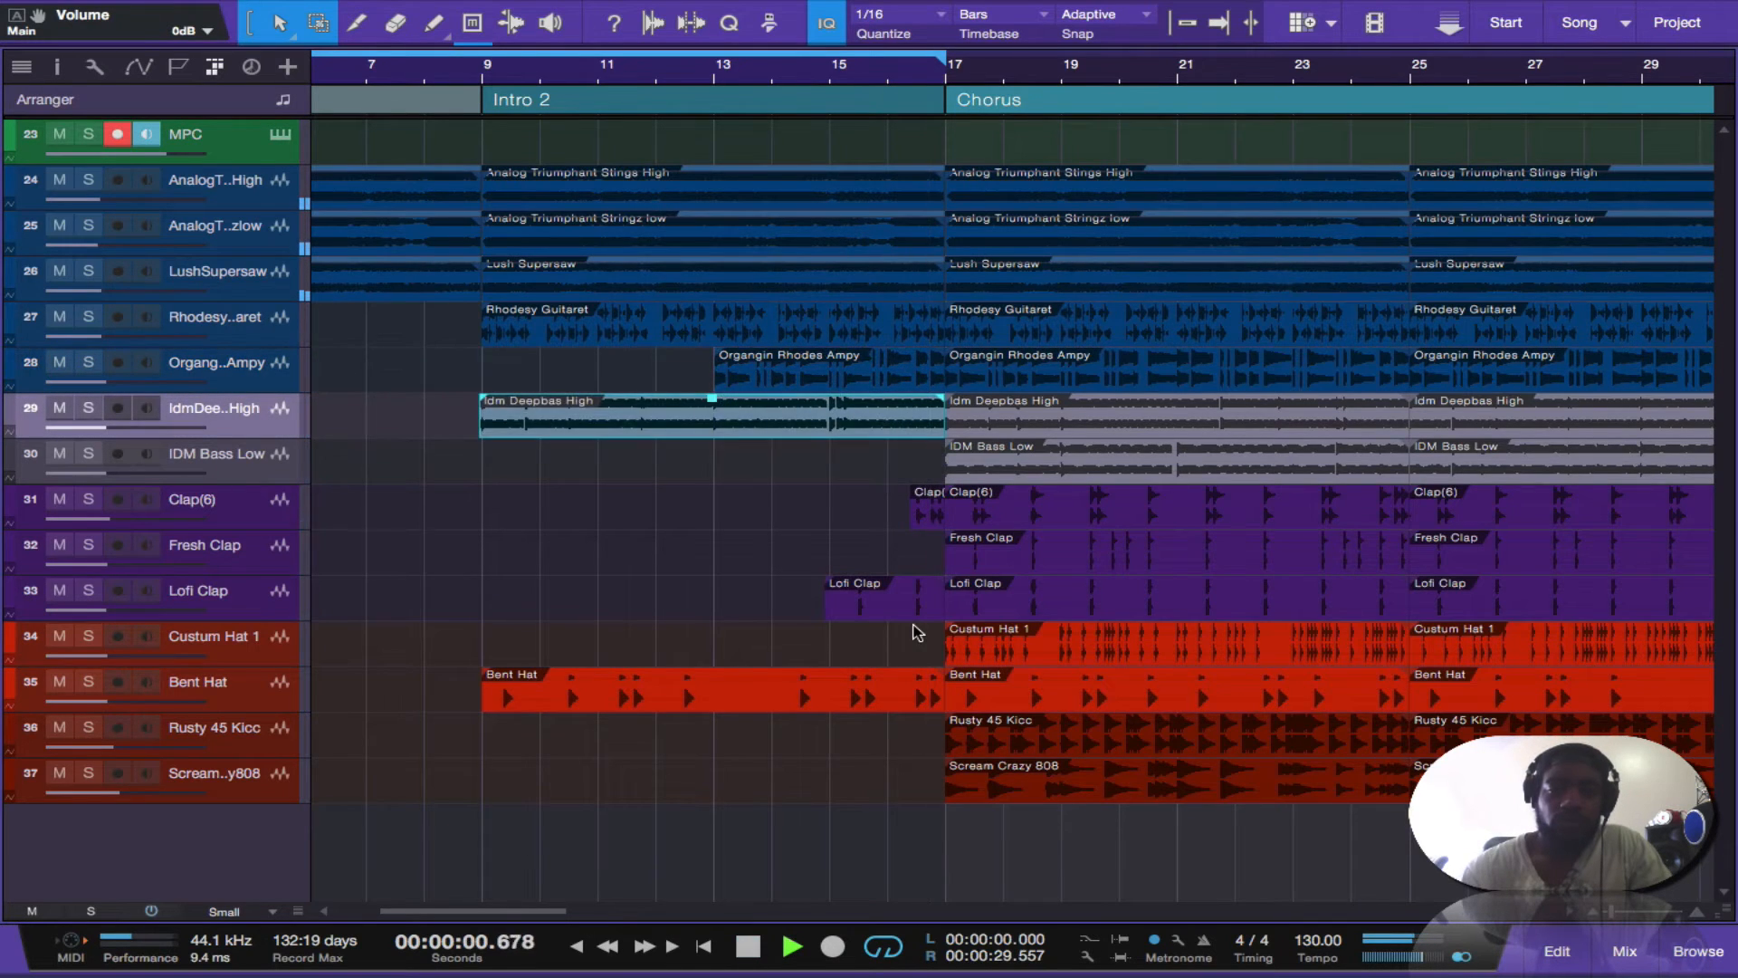
Delete the Organgin Rhodes Ampy clip from Intro 2.
scroll(914, 631, down, 6)
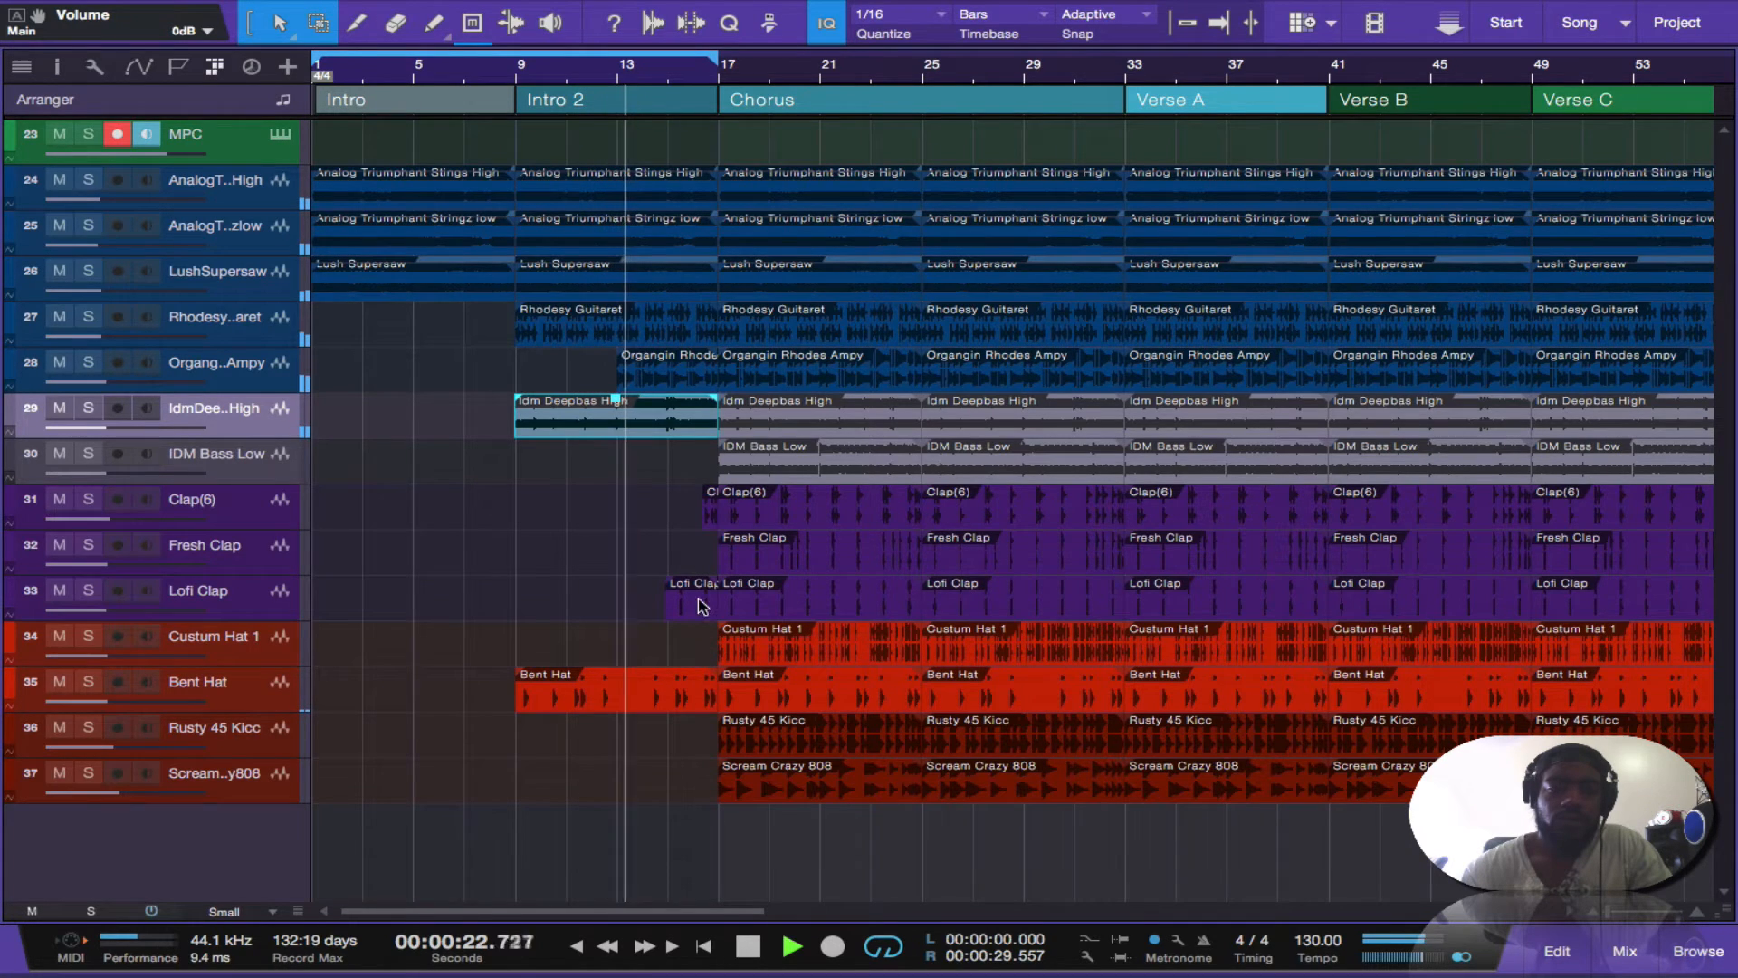
click(662, 378)
key(Delete)
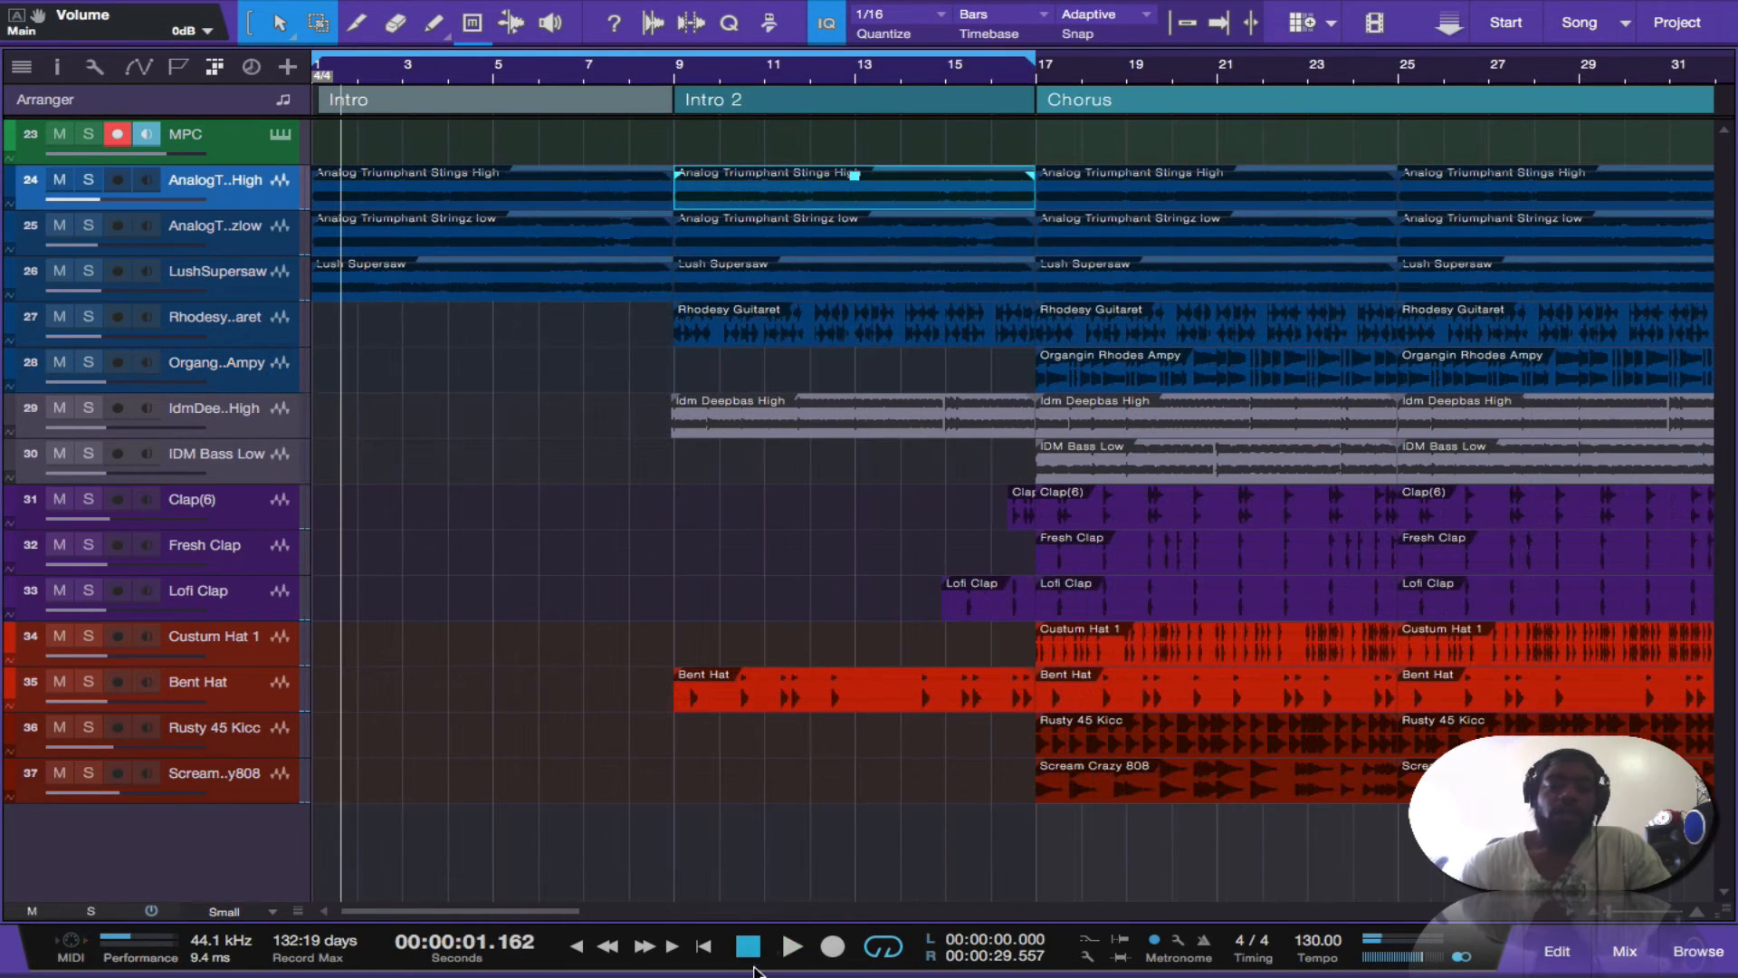
Trim the starts of the Fresh Clap, Lofi Clap and Clap(6) clips in Verse A so they begin at bar 37.
click(749, 950)
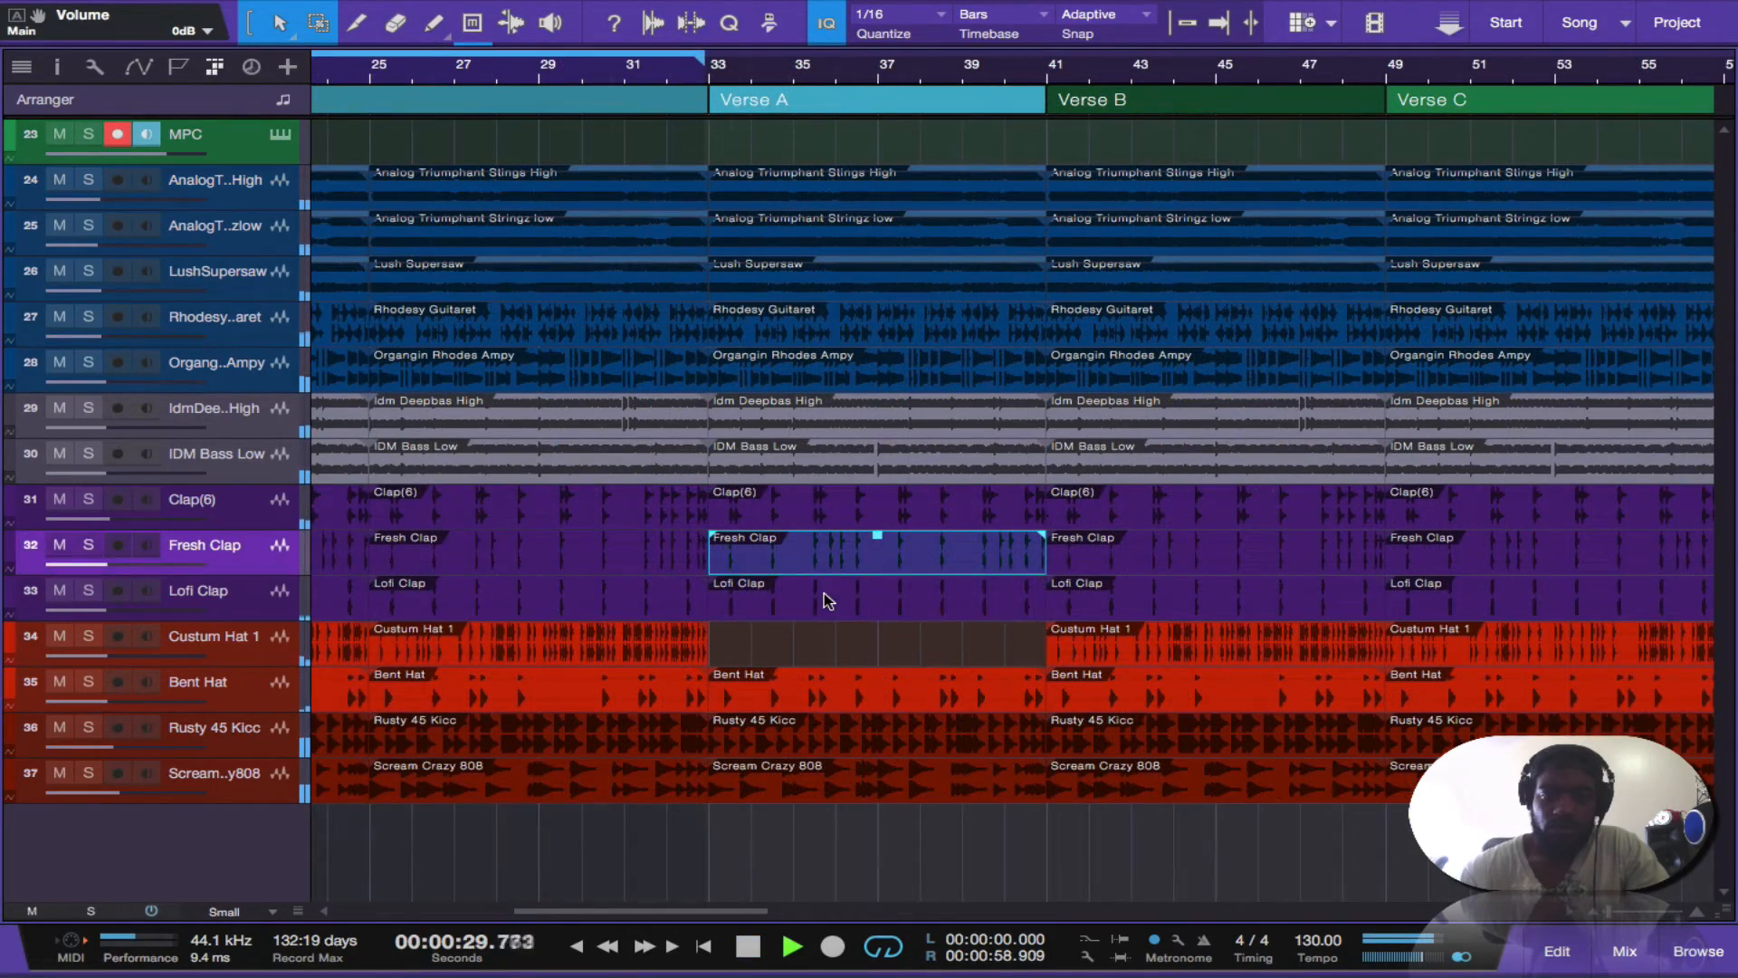
shift+click(819, 594)
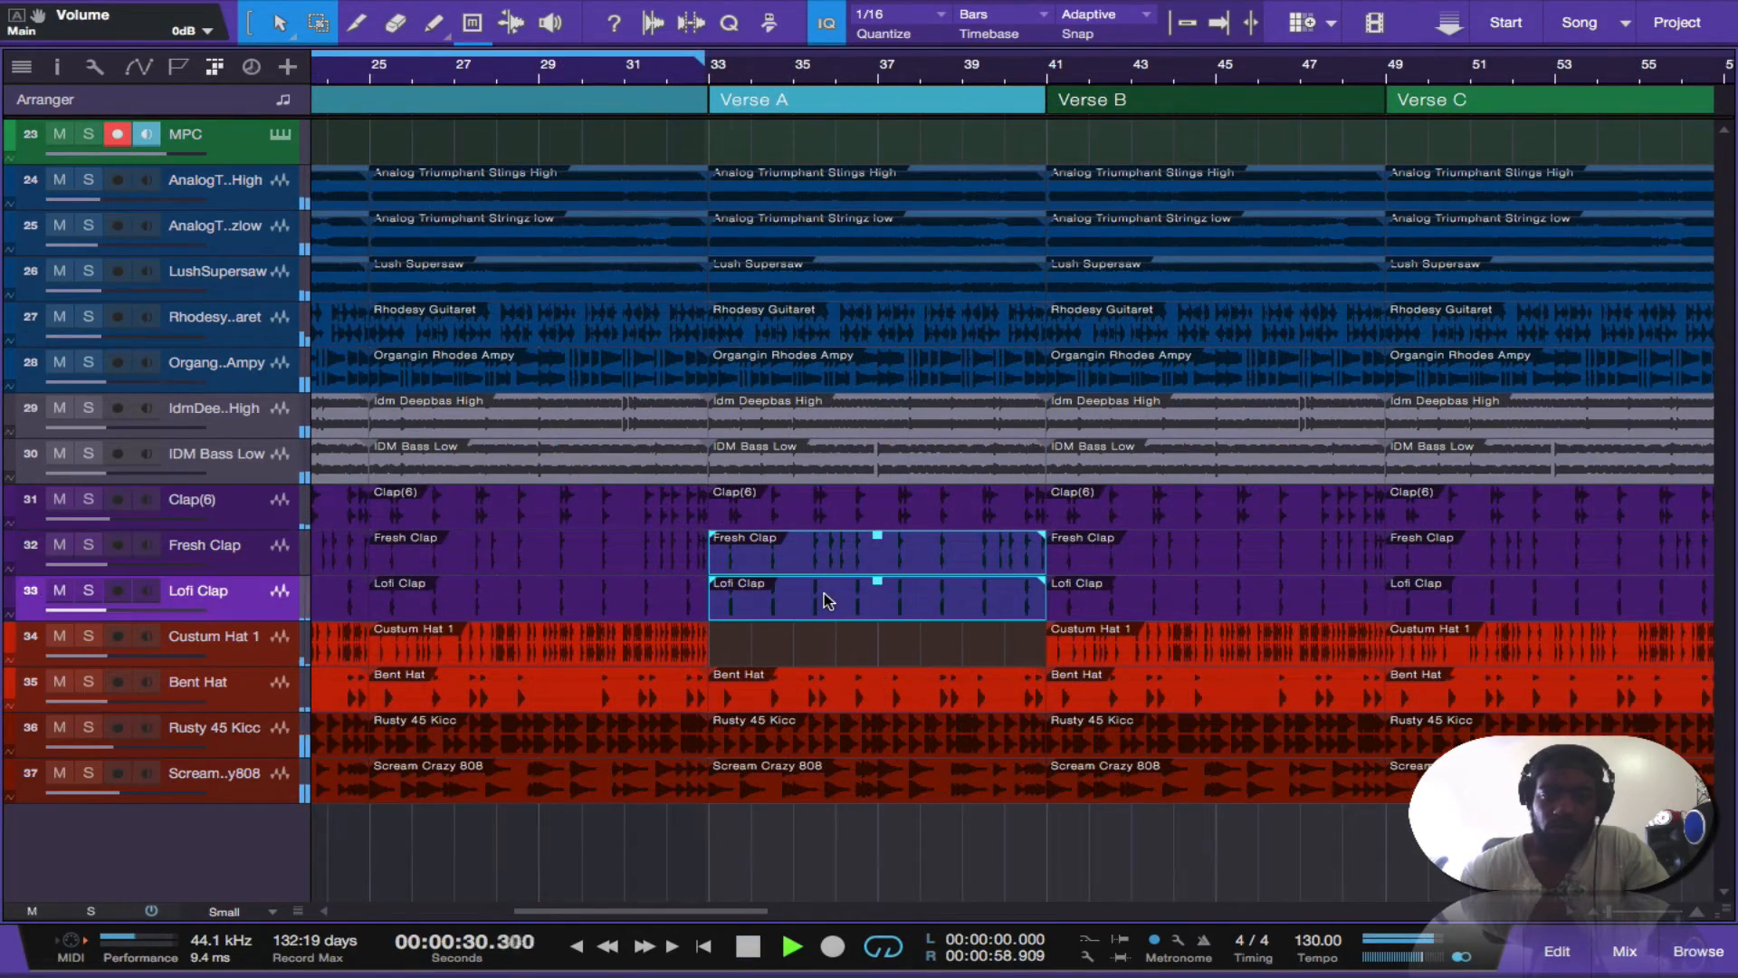
scroll(810, 596, left, 1)
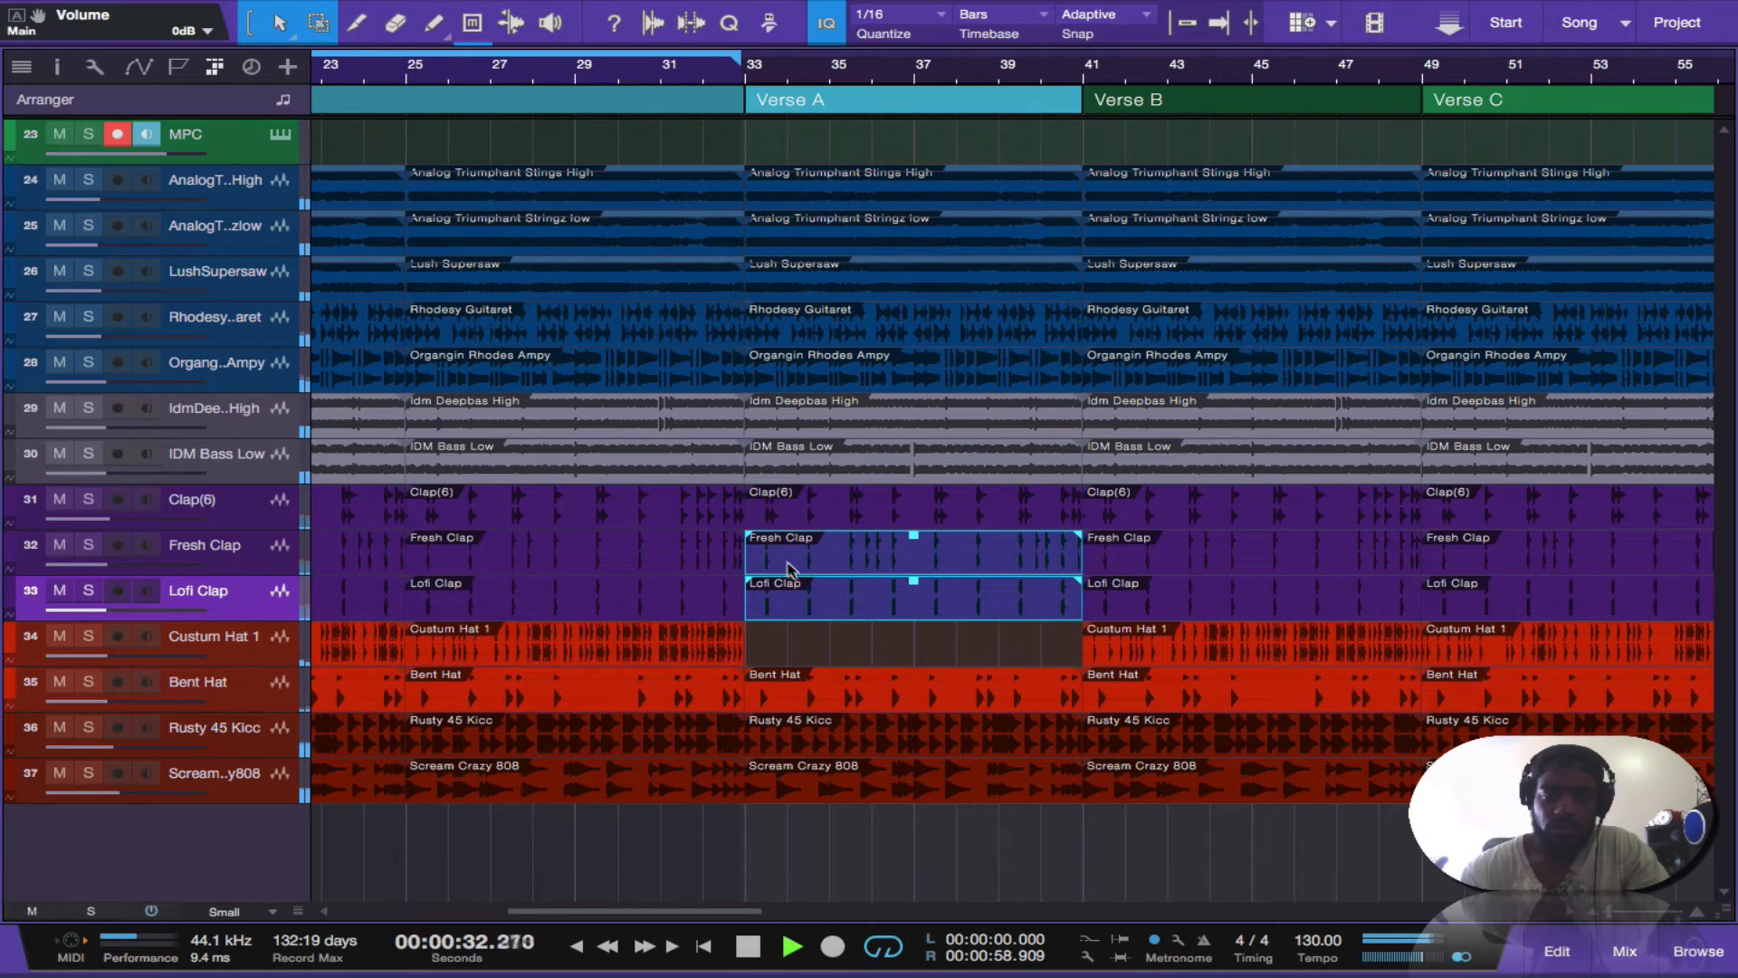
drag(746, 554, 917, 592)
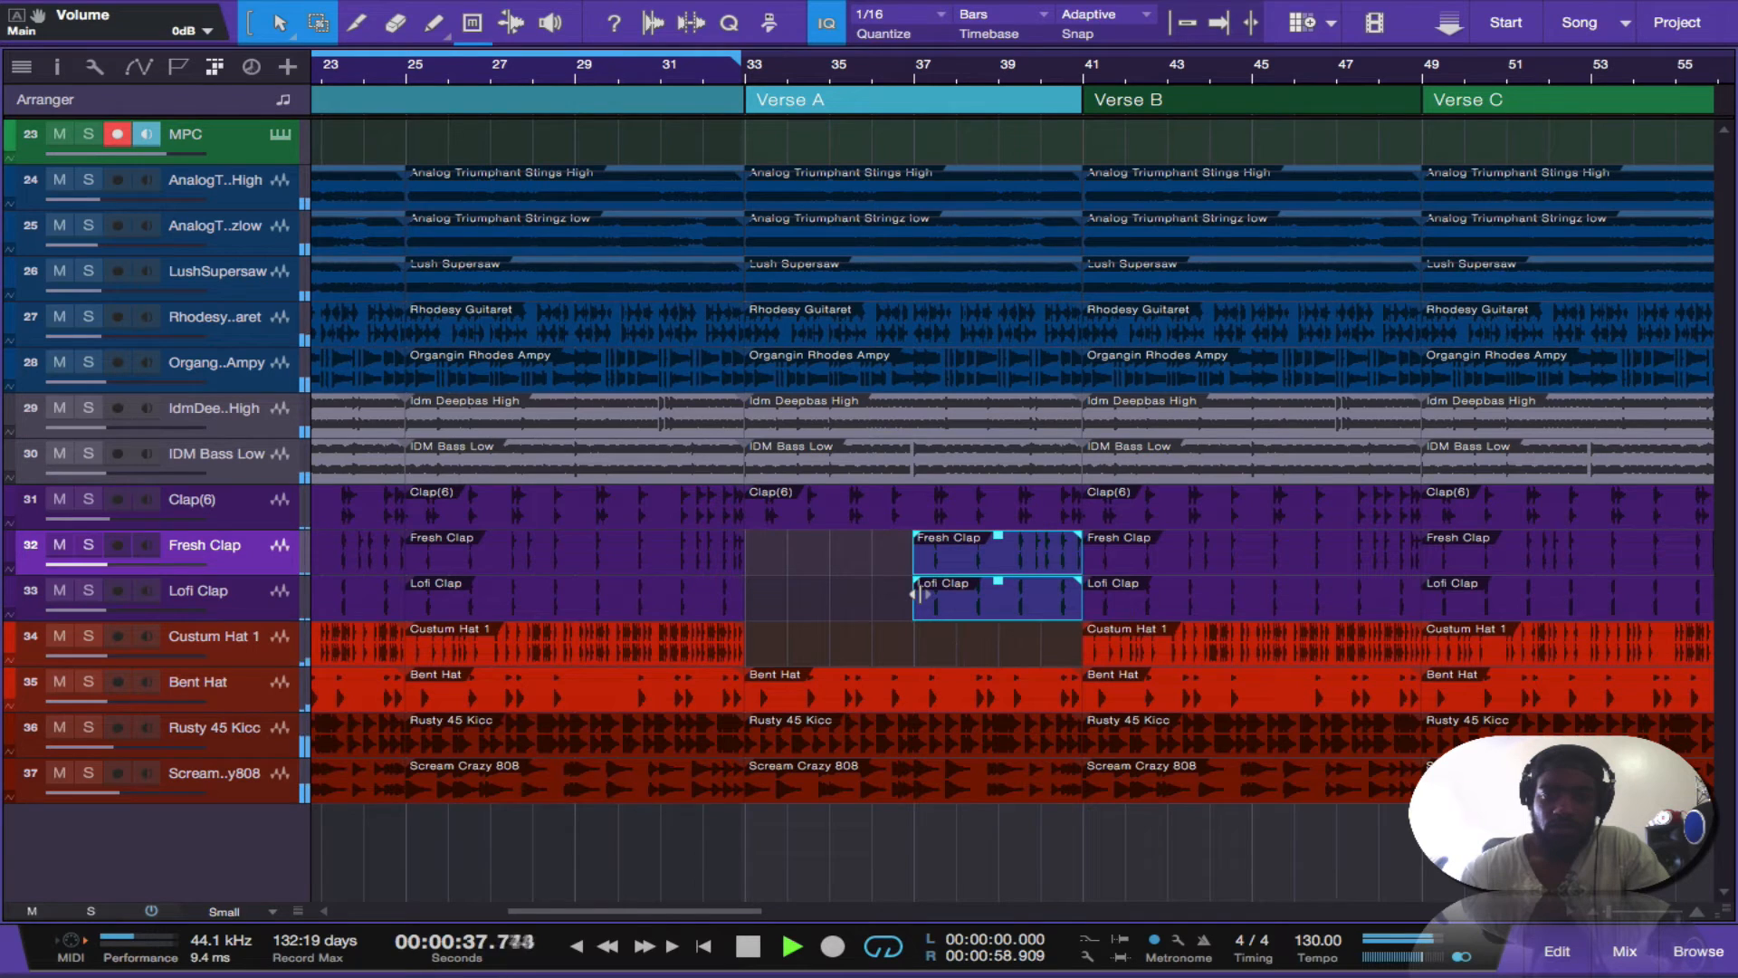
click(864, 522)
drag(746, 522, 911, 528)
Stop playback and set the loop range from bar 17 to bar 57, spanning the first Chorus through Verse C.
scroll(950, 556, left, 6)
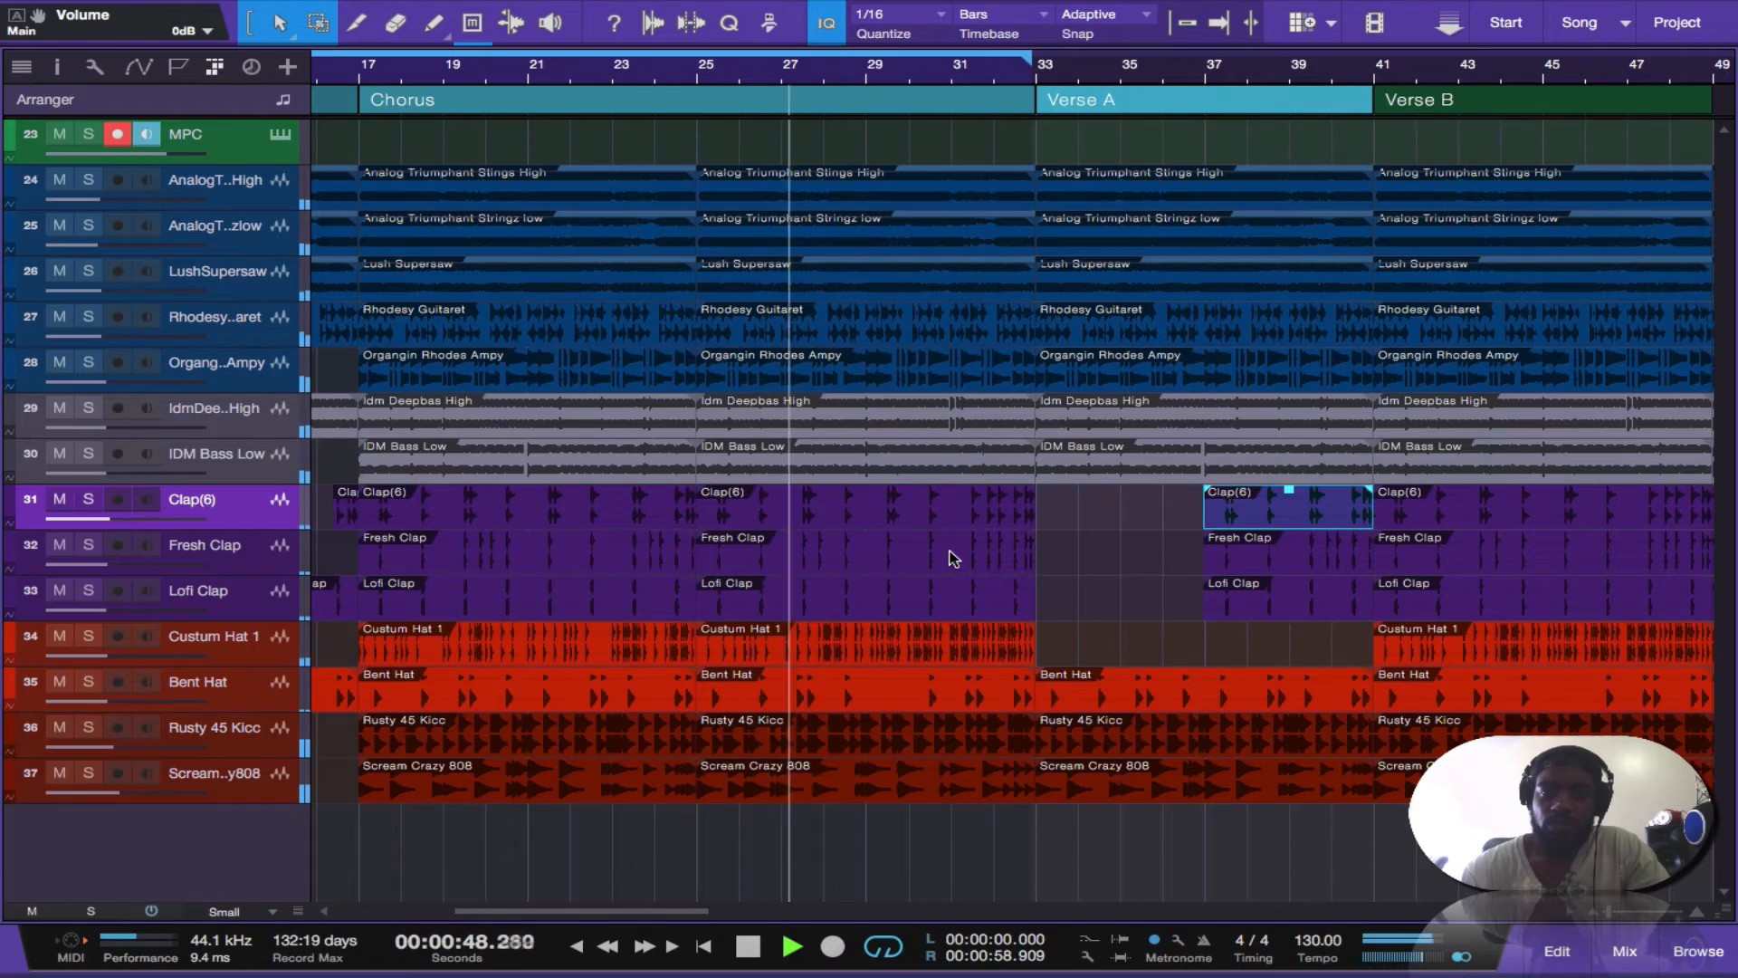
scroll(952, 557, right, 2)
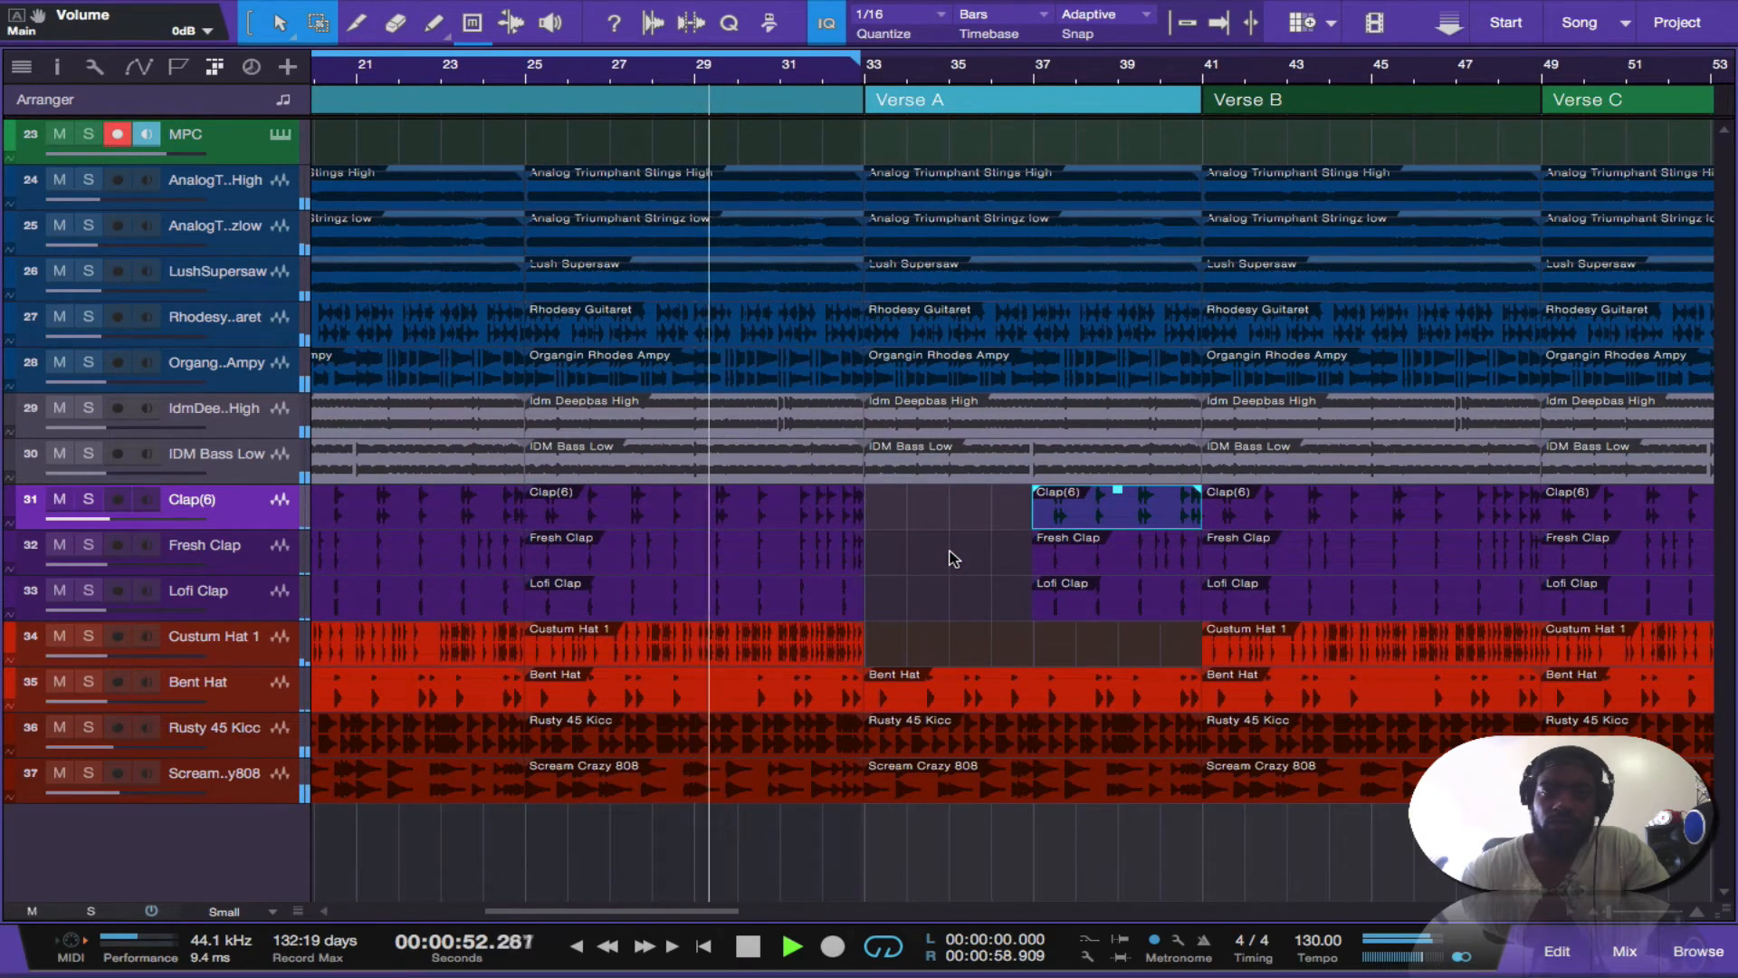
scroll(952, 557, left, 3)
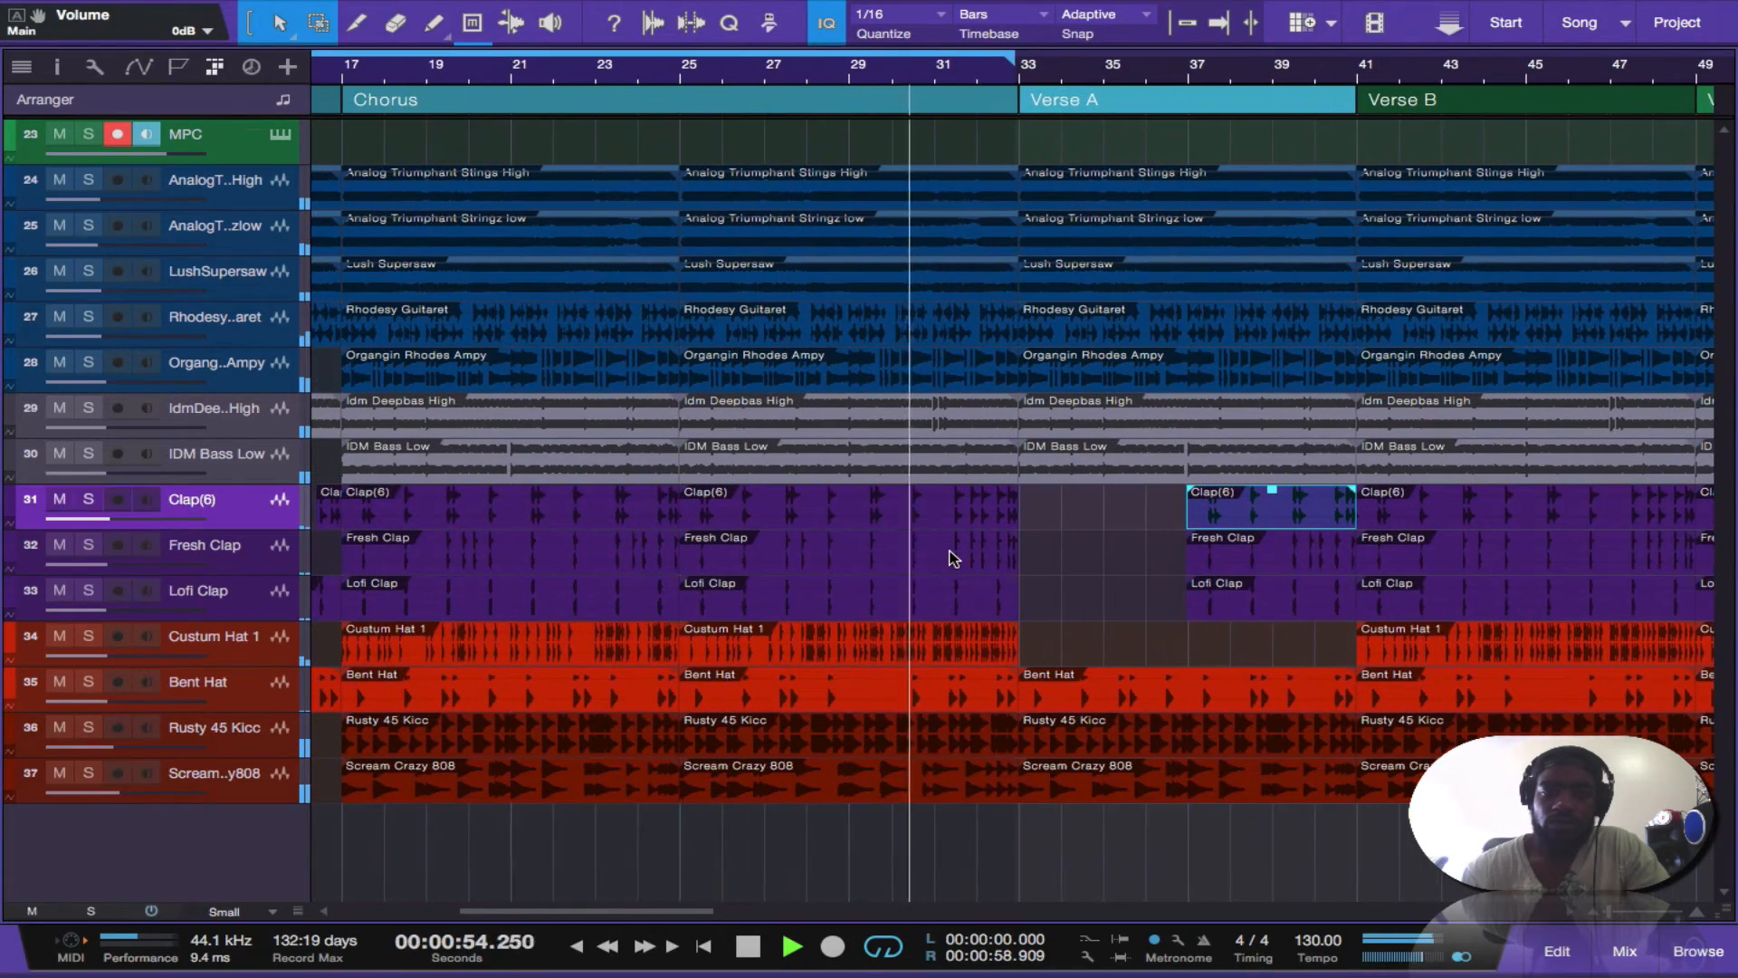
scroll(952, 557, left, 2)
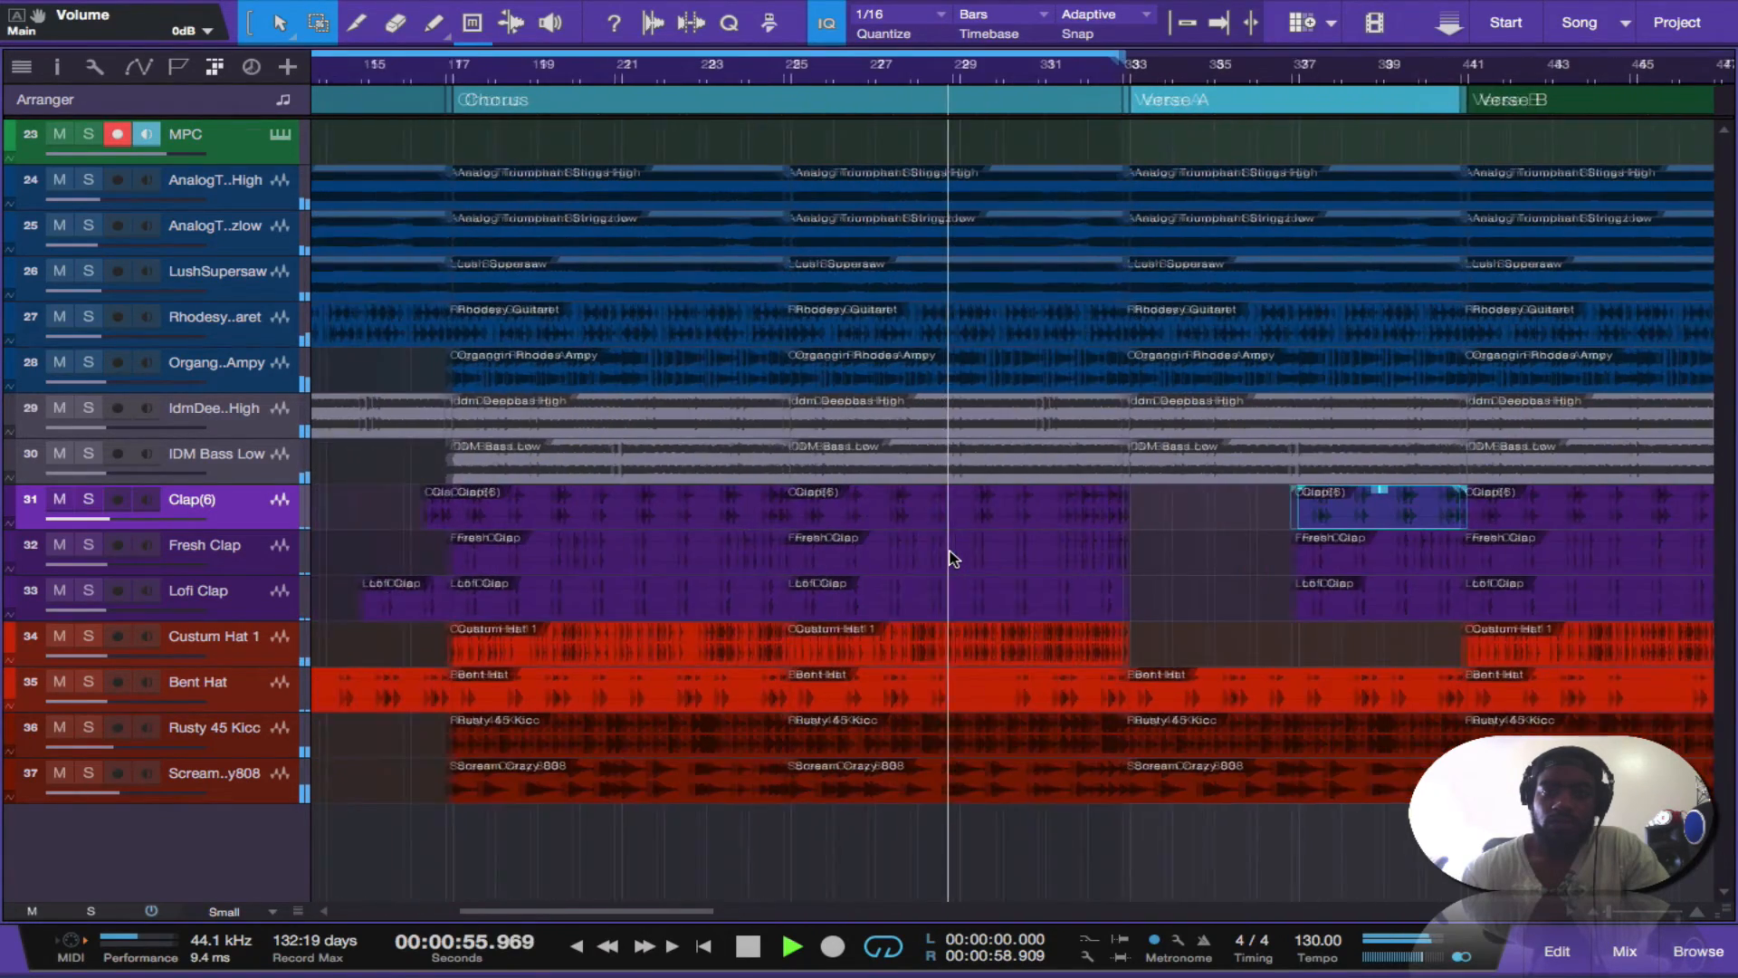
scroll(952, 558, left, 2)
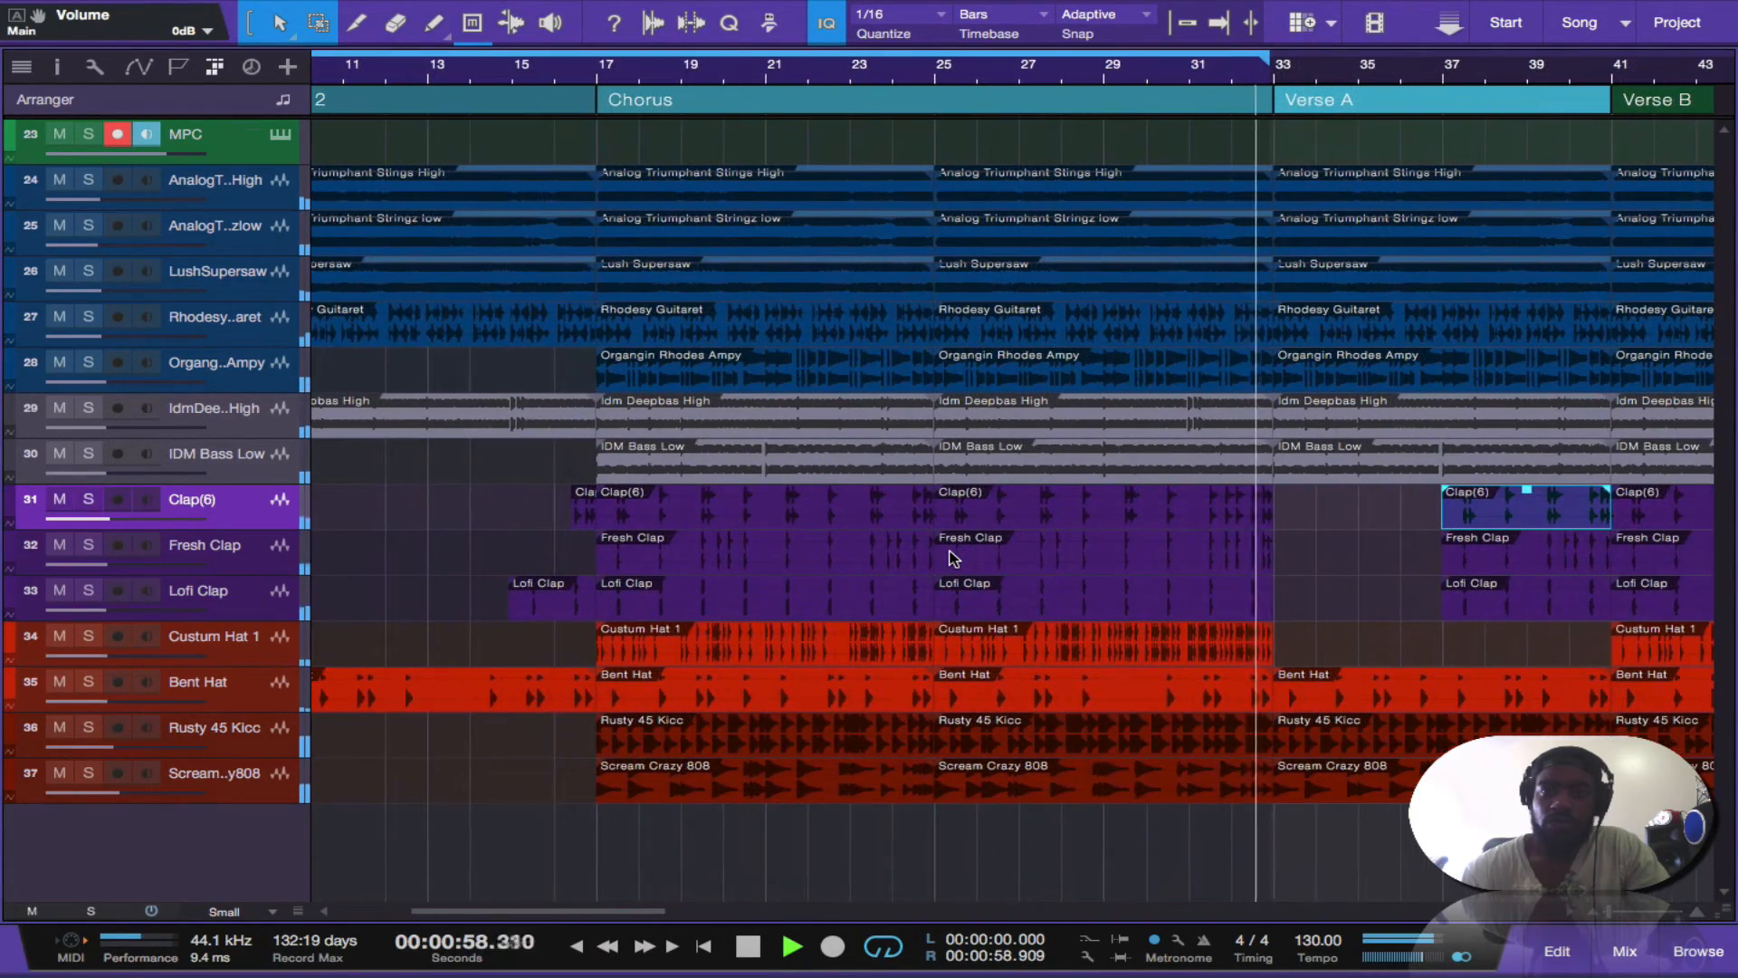
scroll(953, 557, down, 5)
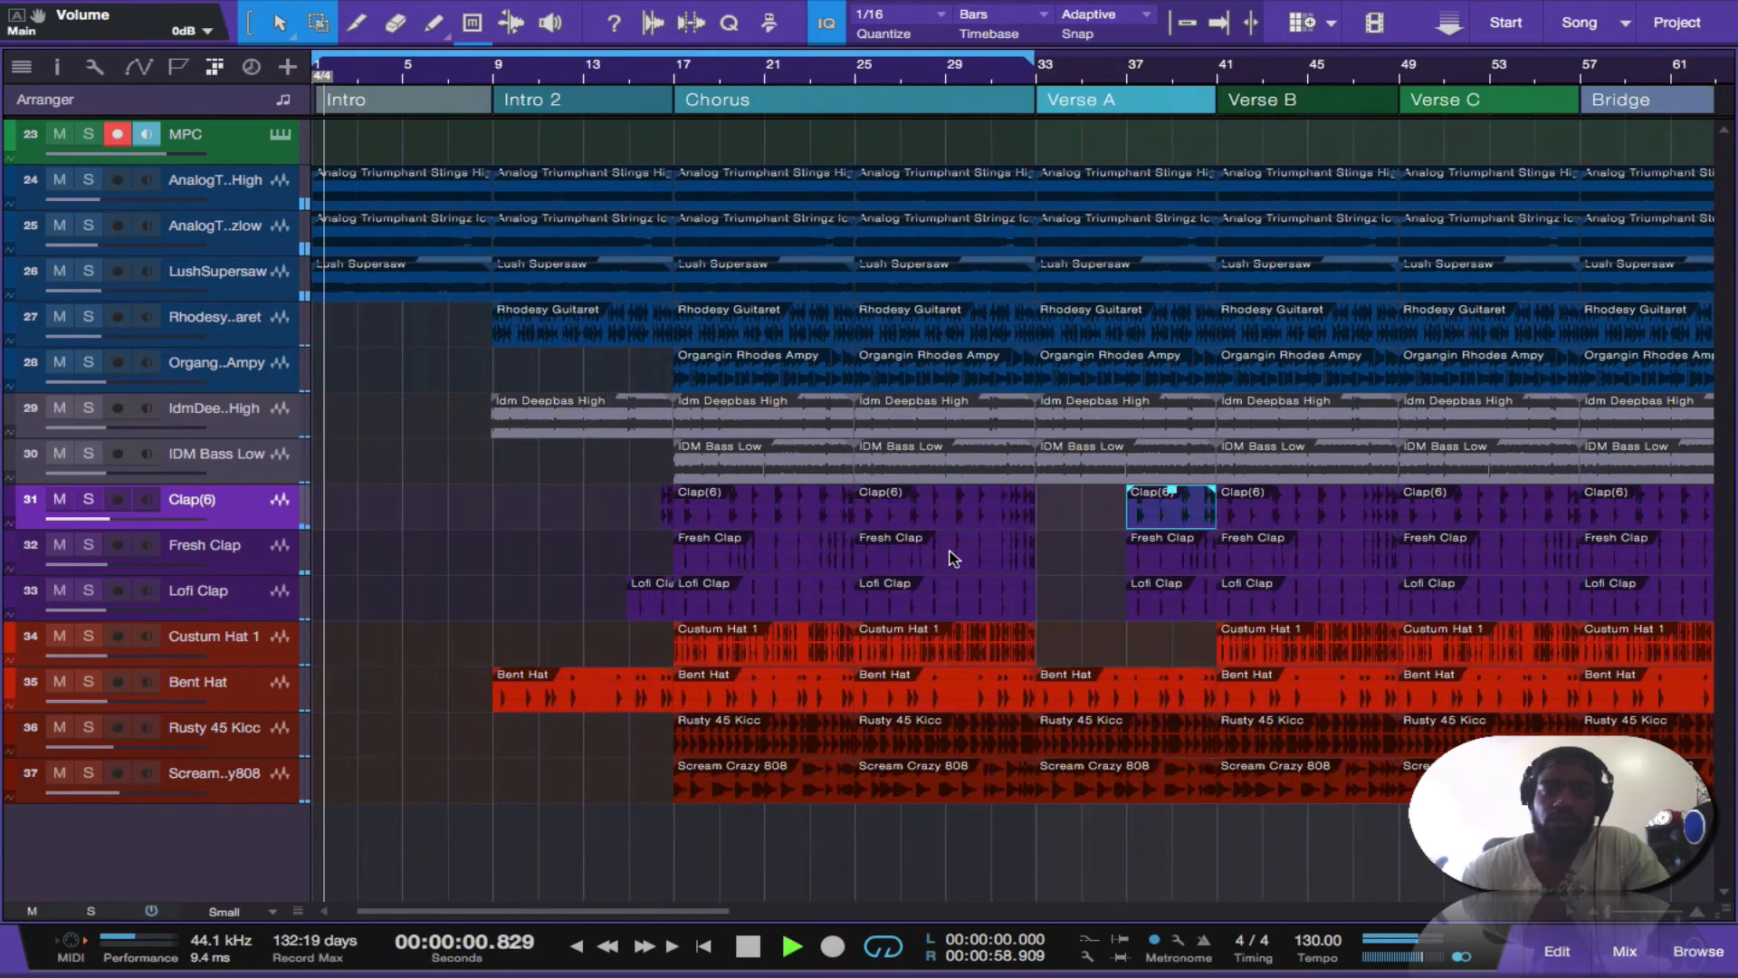
key(space)
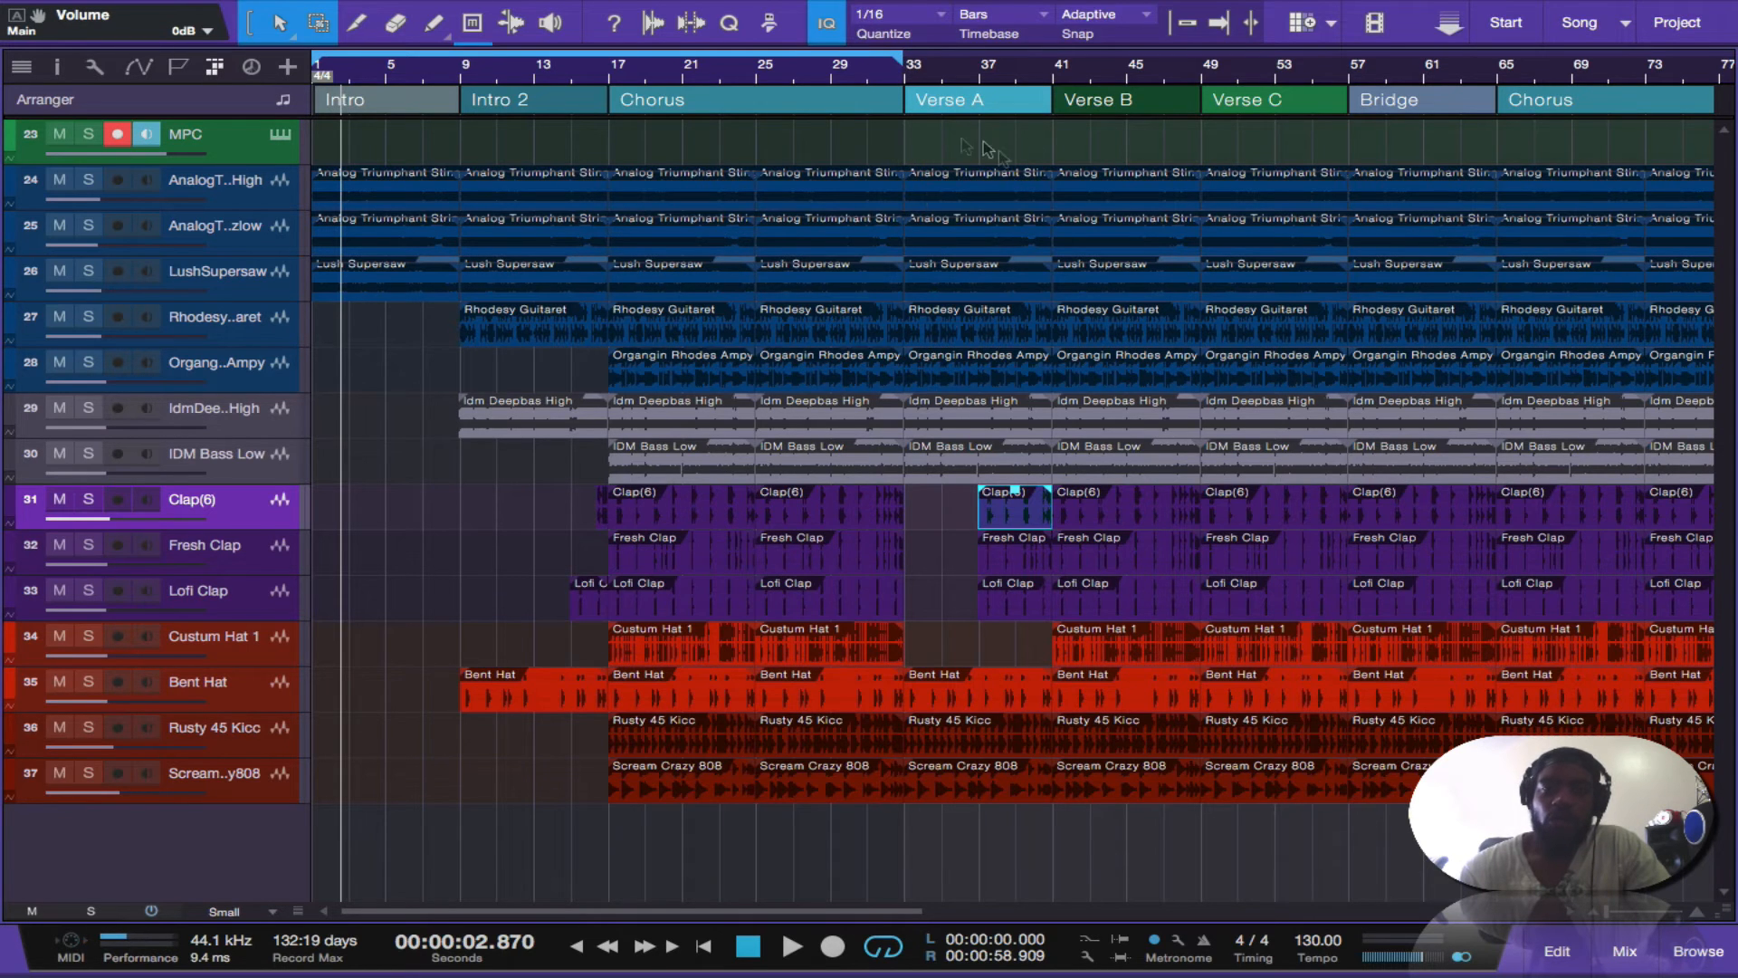
drag(624, 101, 1349, 118)
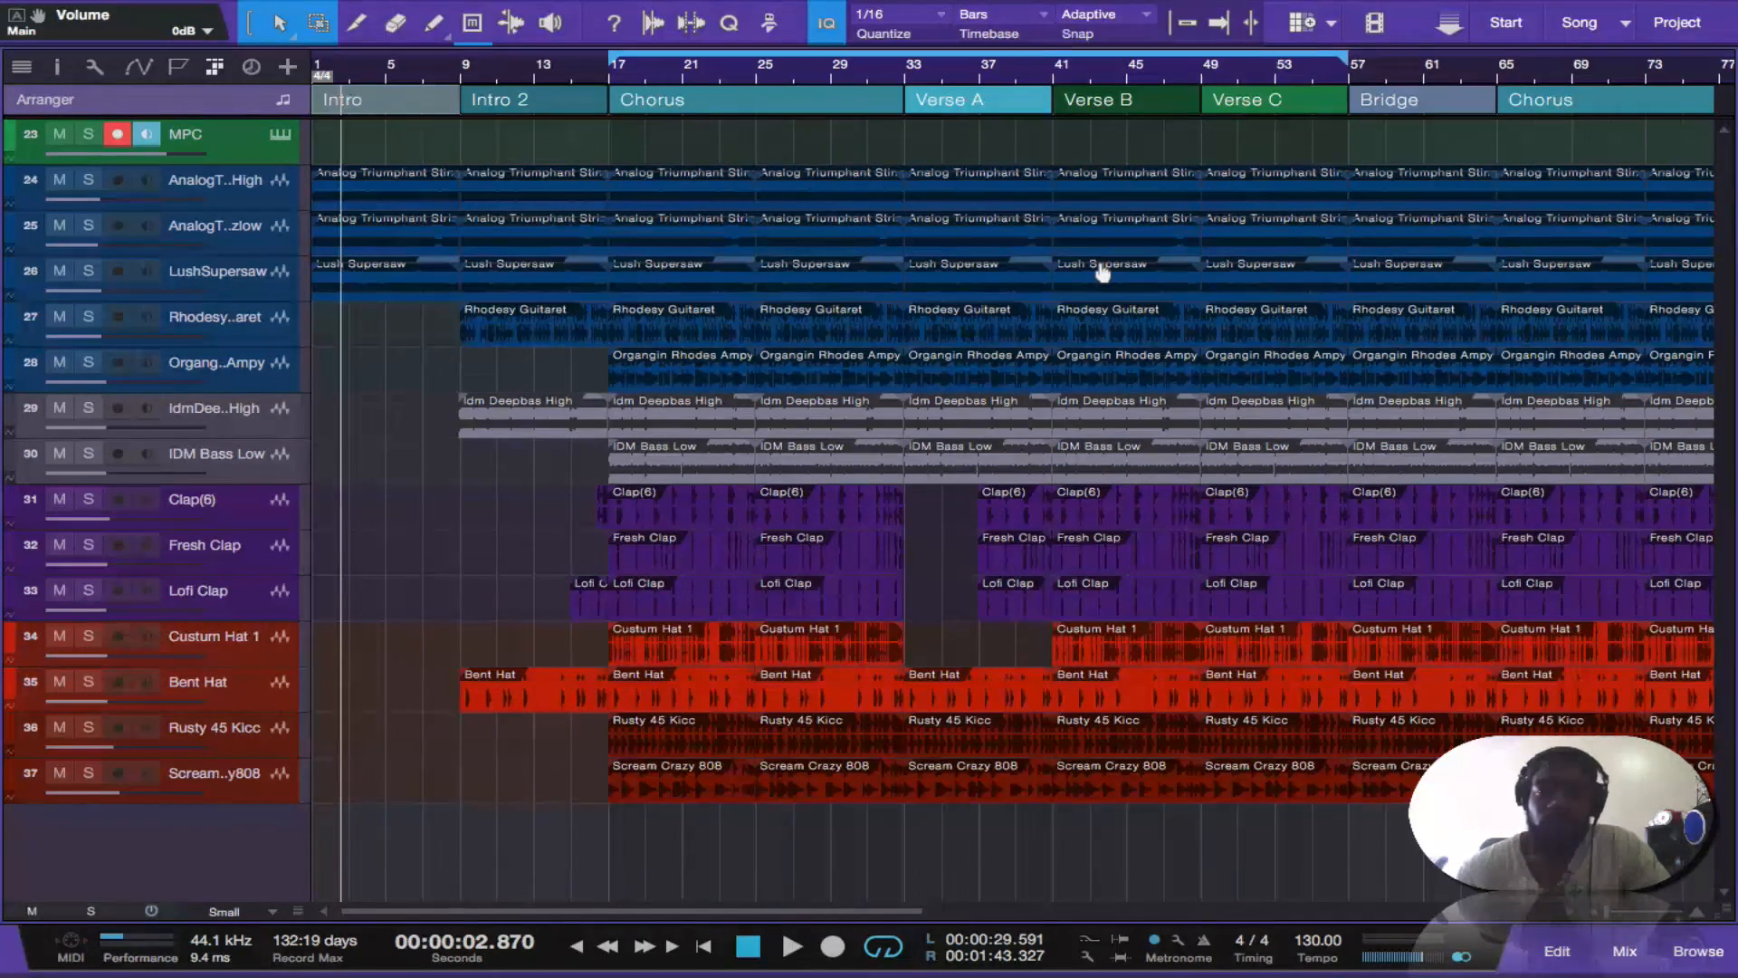
Place the playback cursor at bar 81, at the end of the second Chorus.
scroll(1103, 271, right, 5)
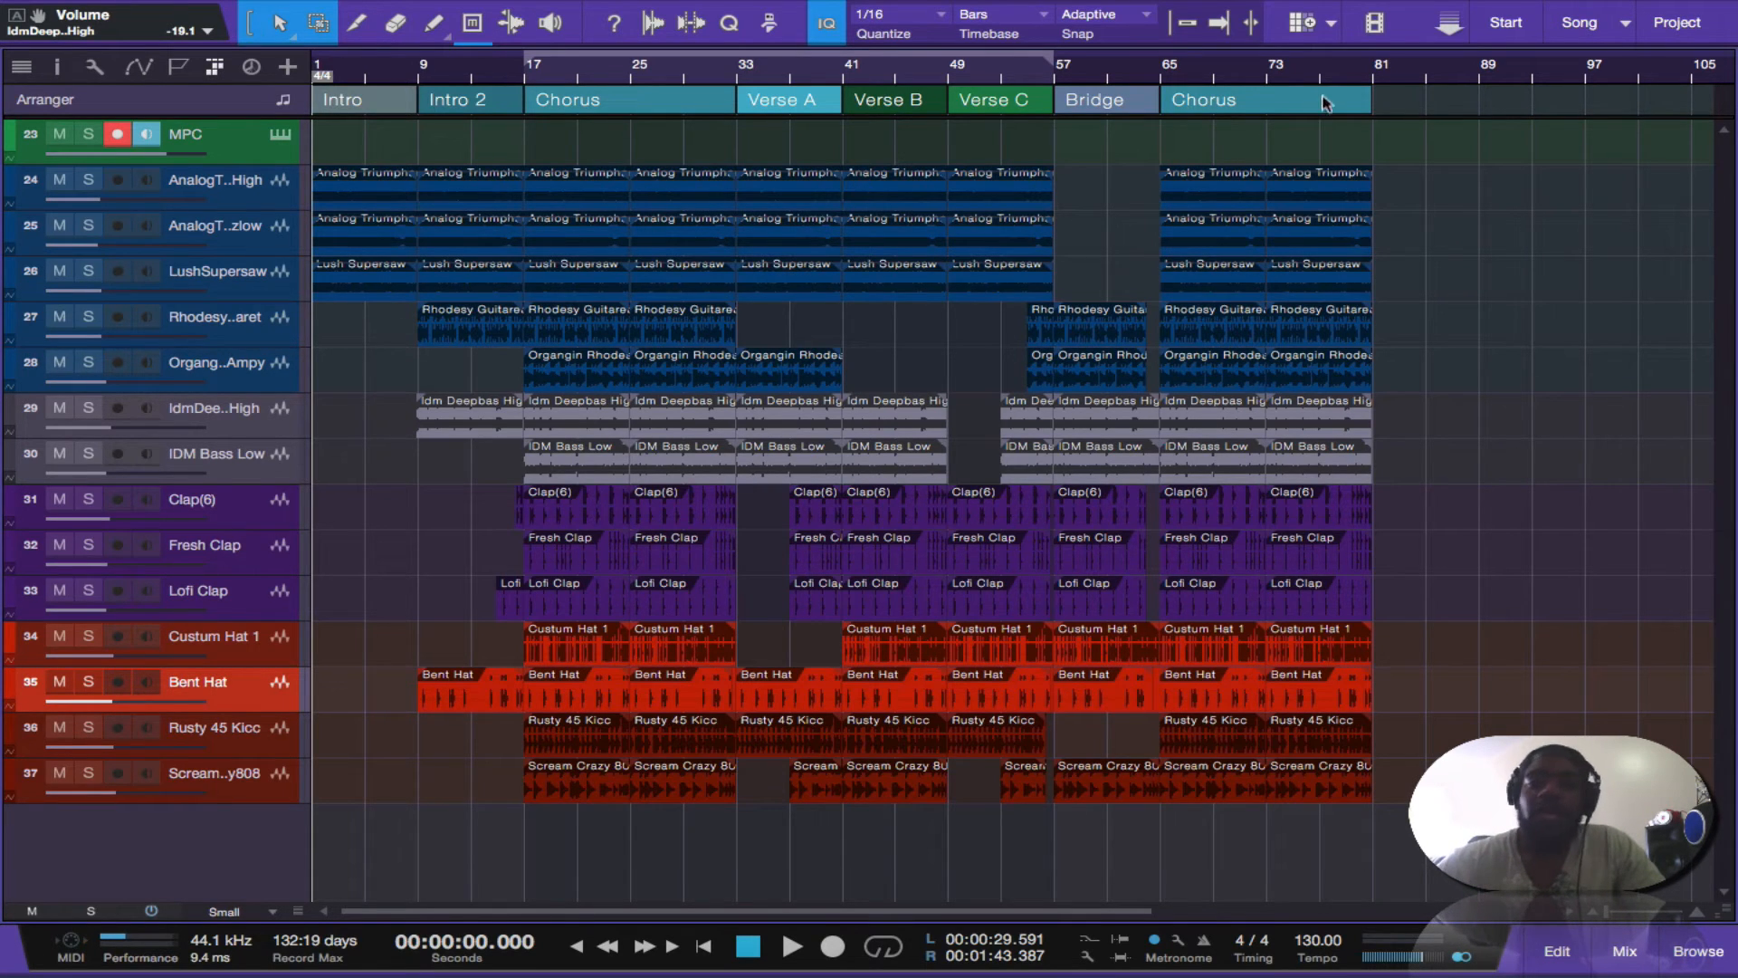
click(1371, 79)
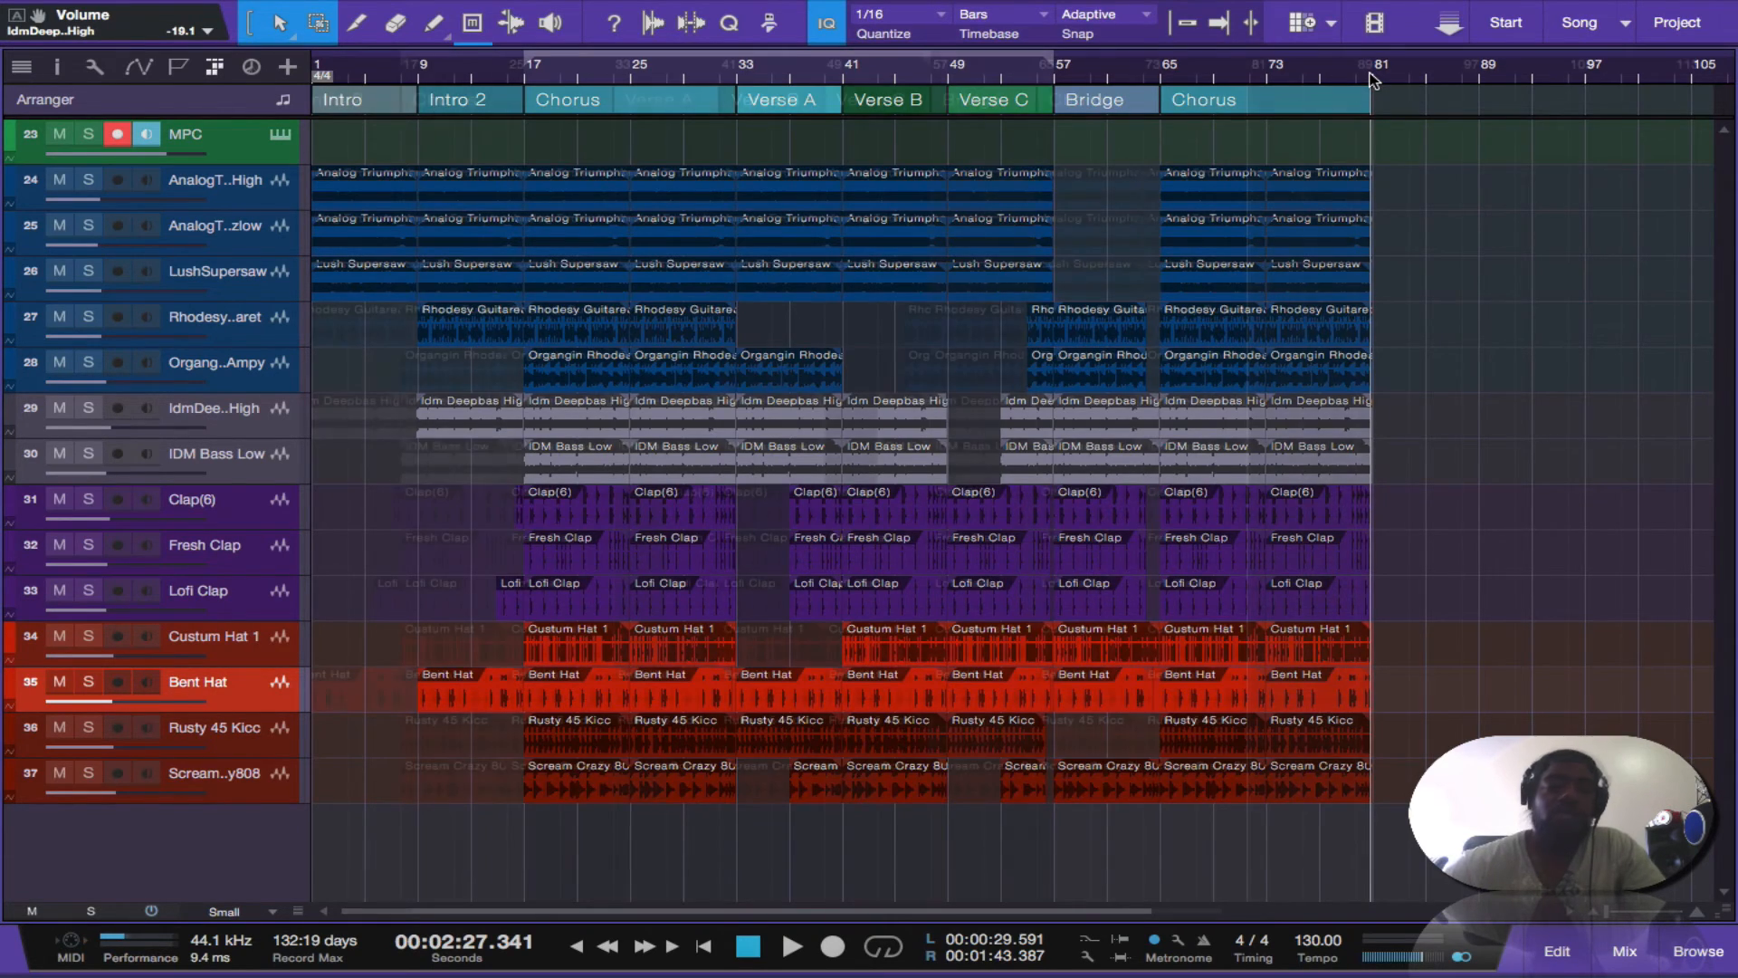
Turn on looping for the full song range and play the arrangement from the start.
scroll(971, 180, right, 5)
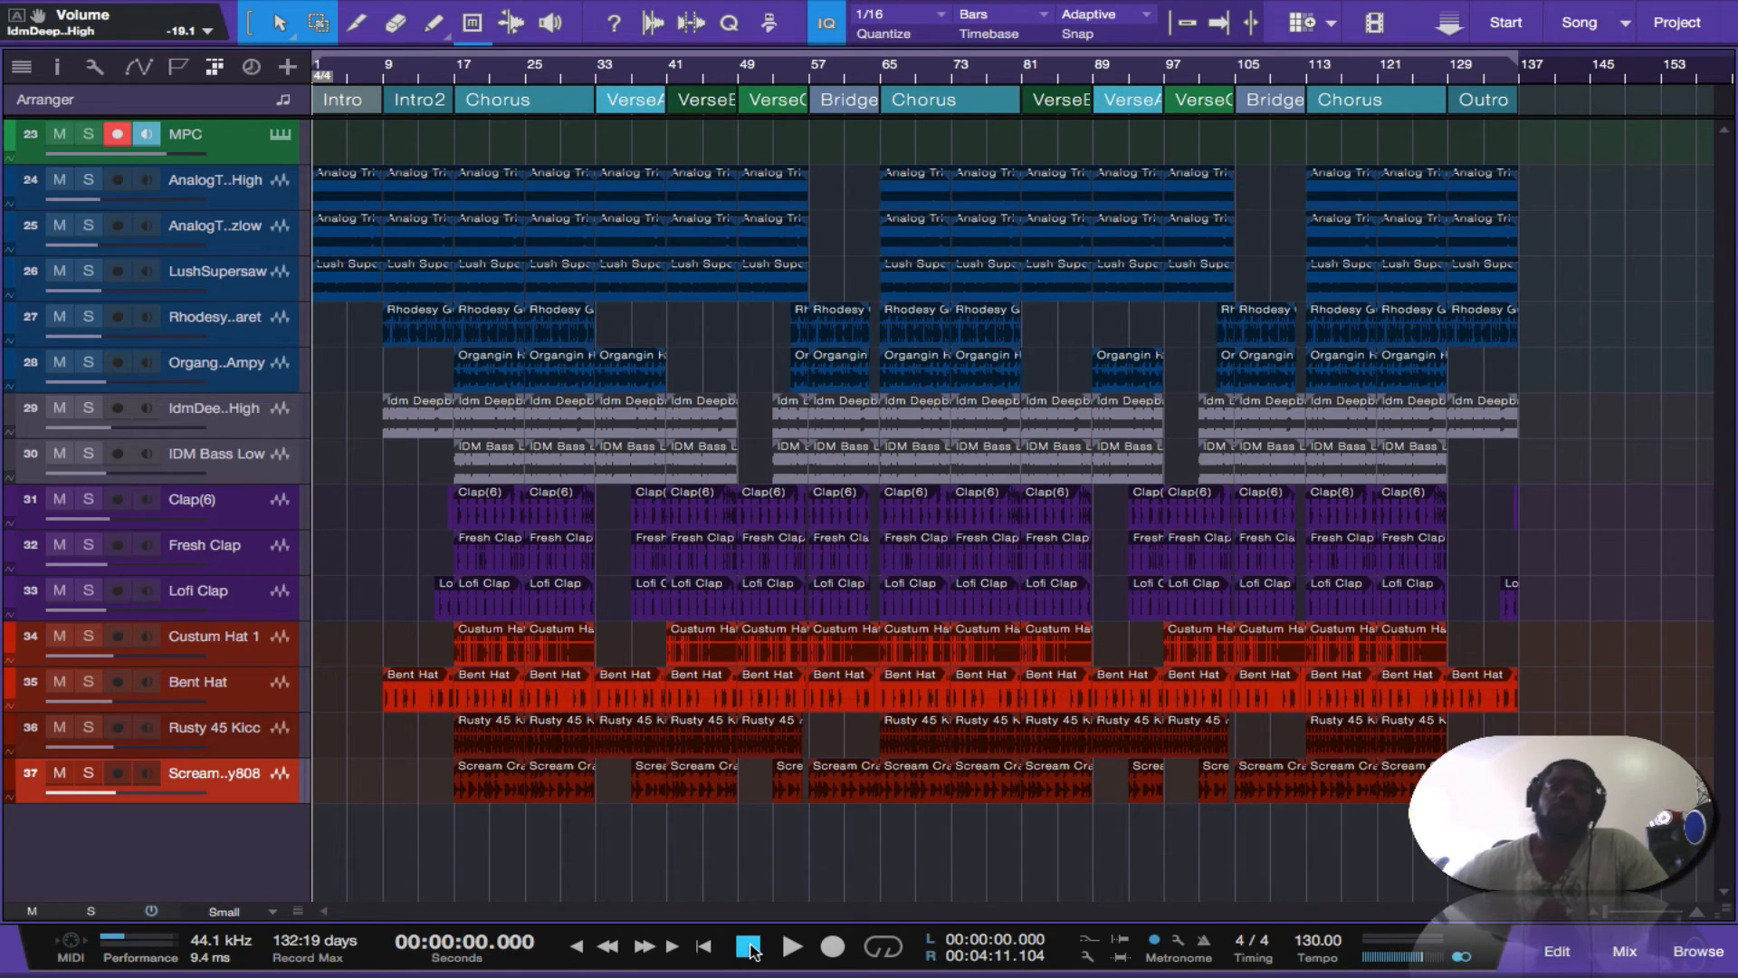
key(slash)
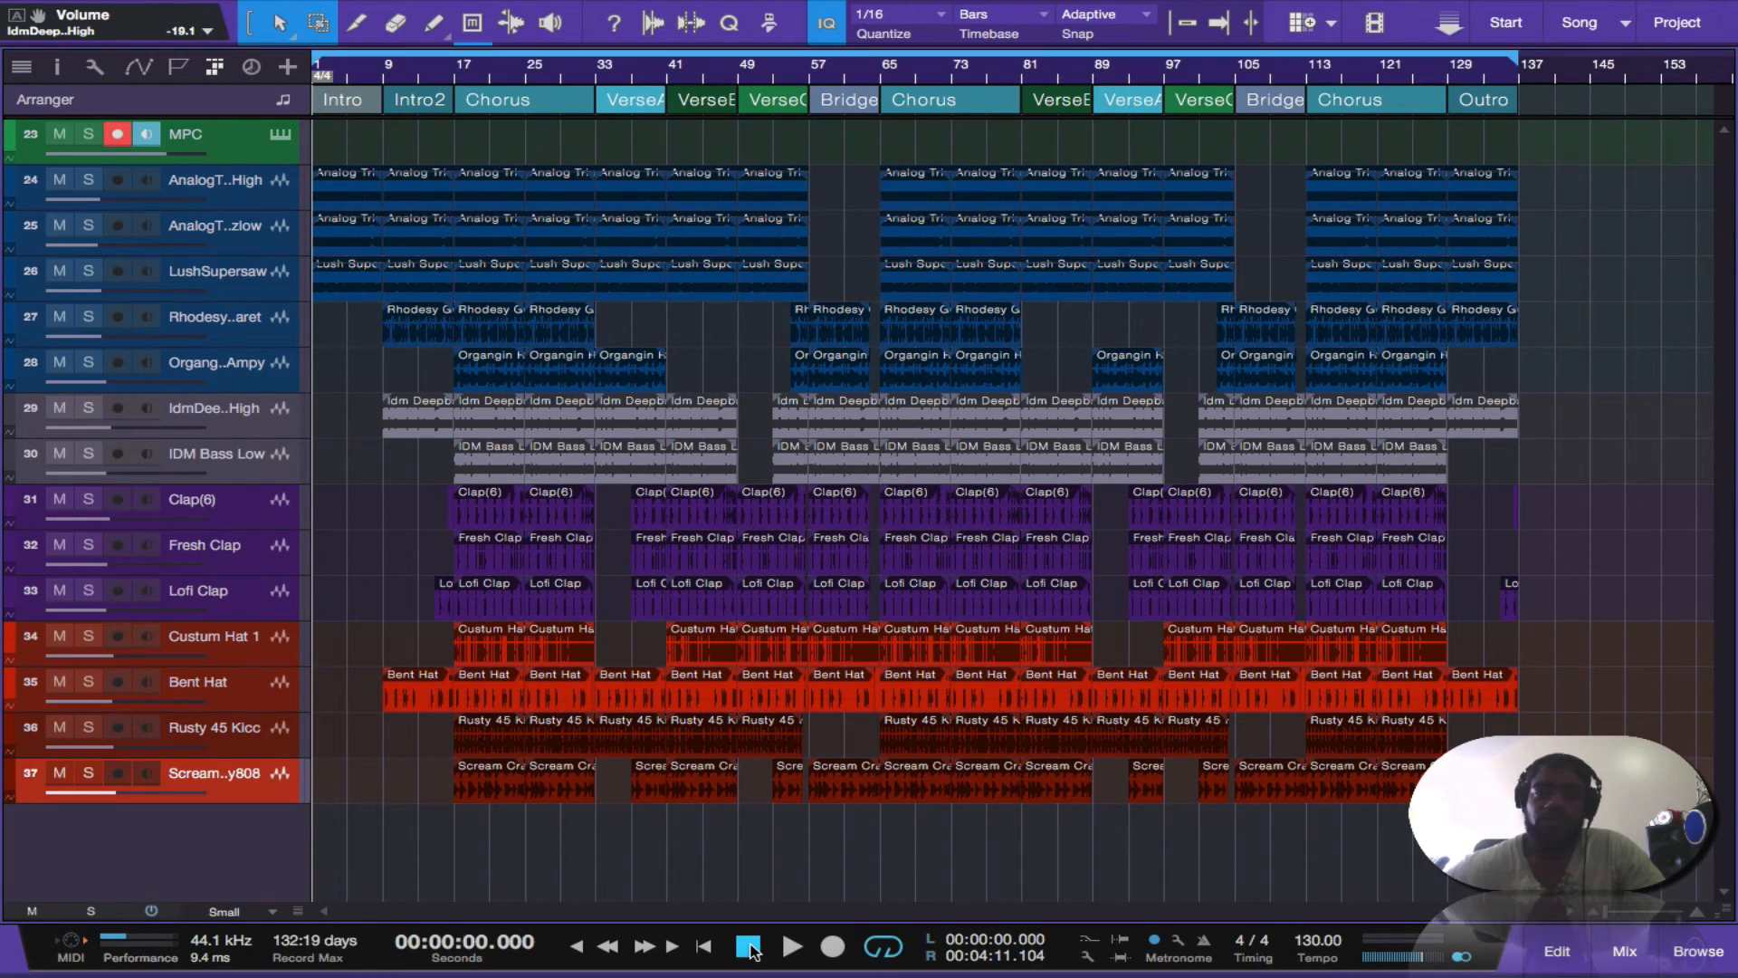
key(space)
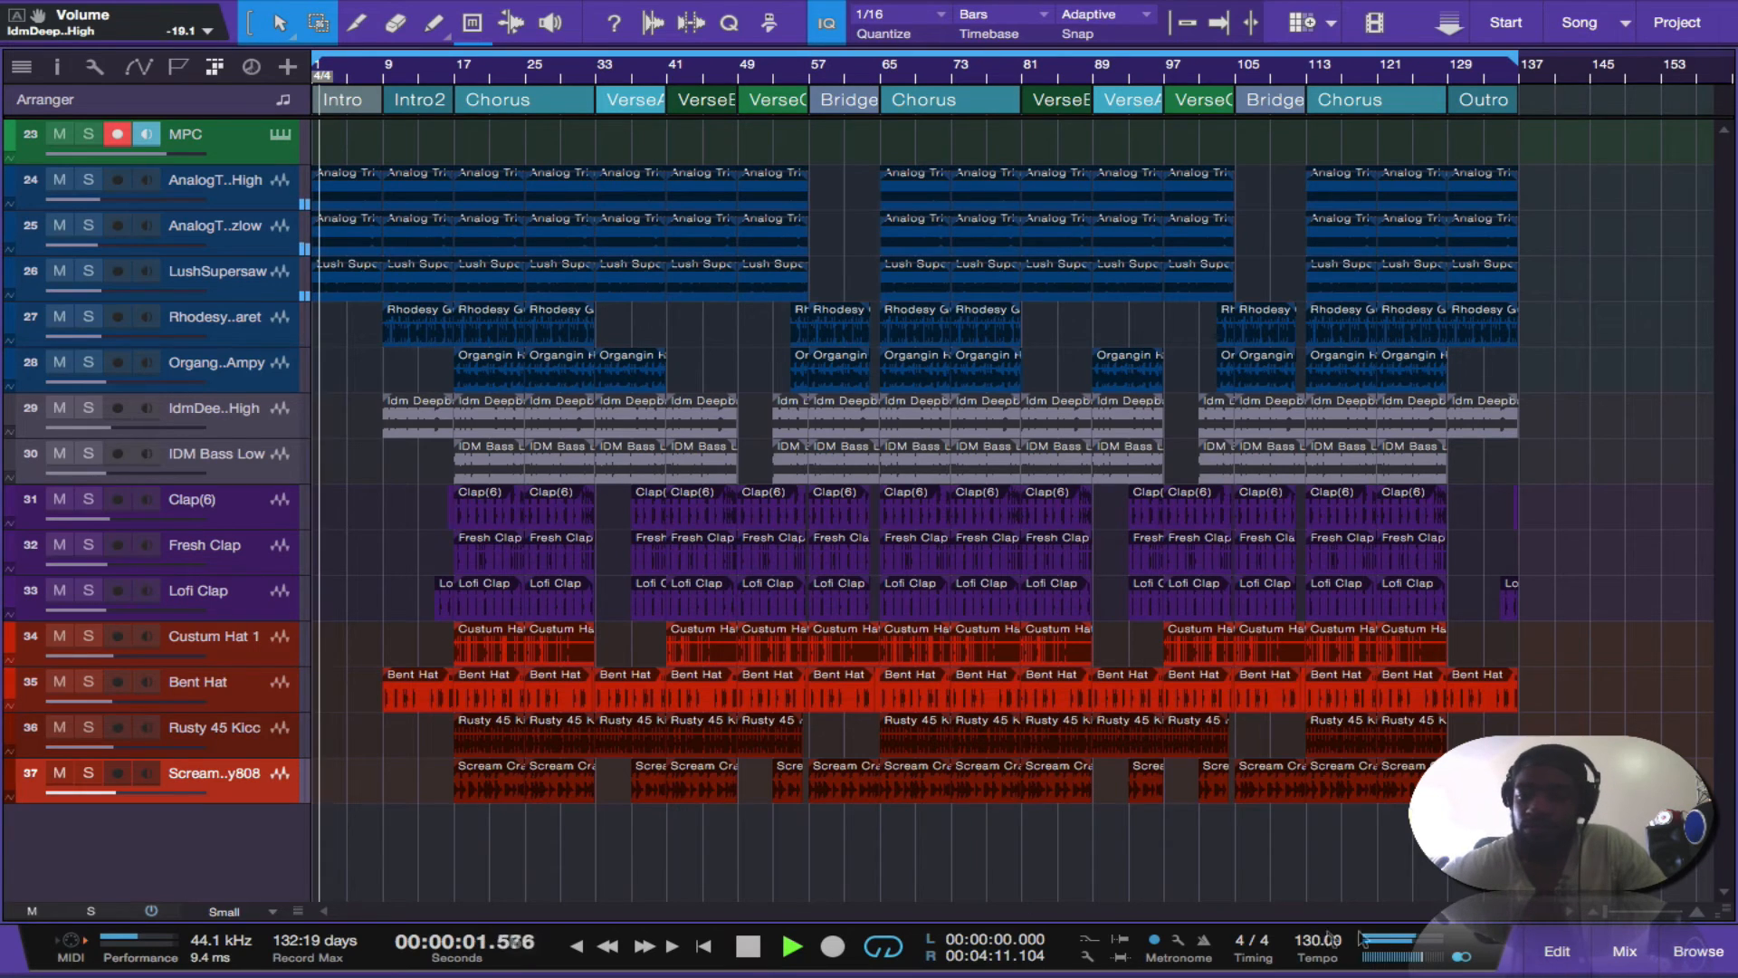
Open the mixer during playback, look over the channels' inserts, sends and levels, and return to the arrangement.
mouse_move(1624, 973)
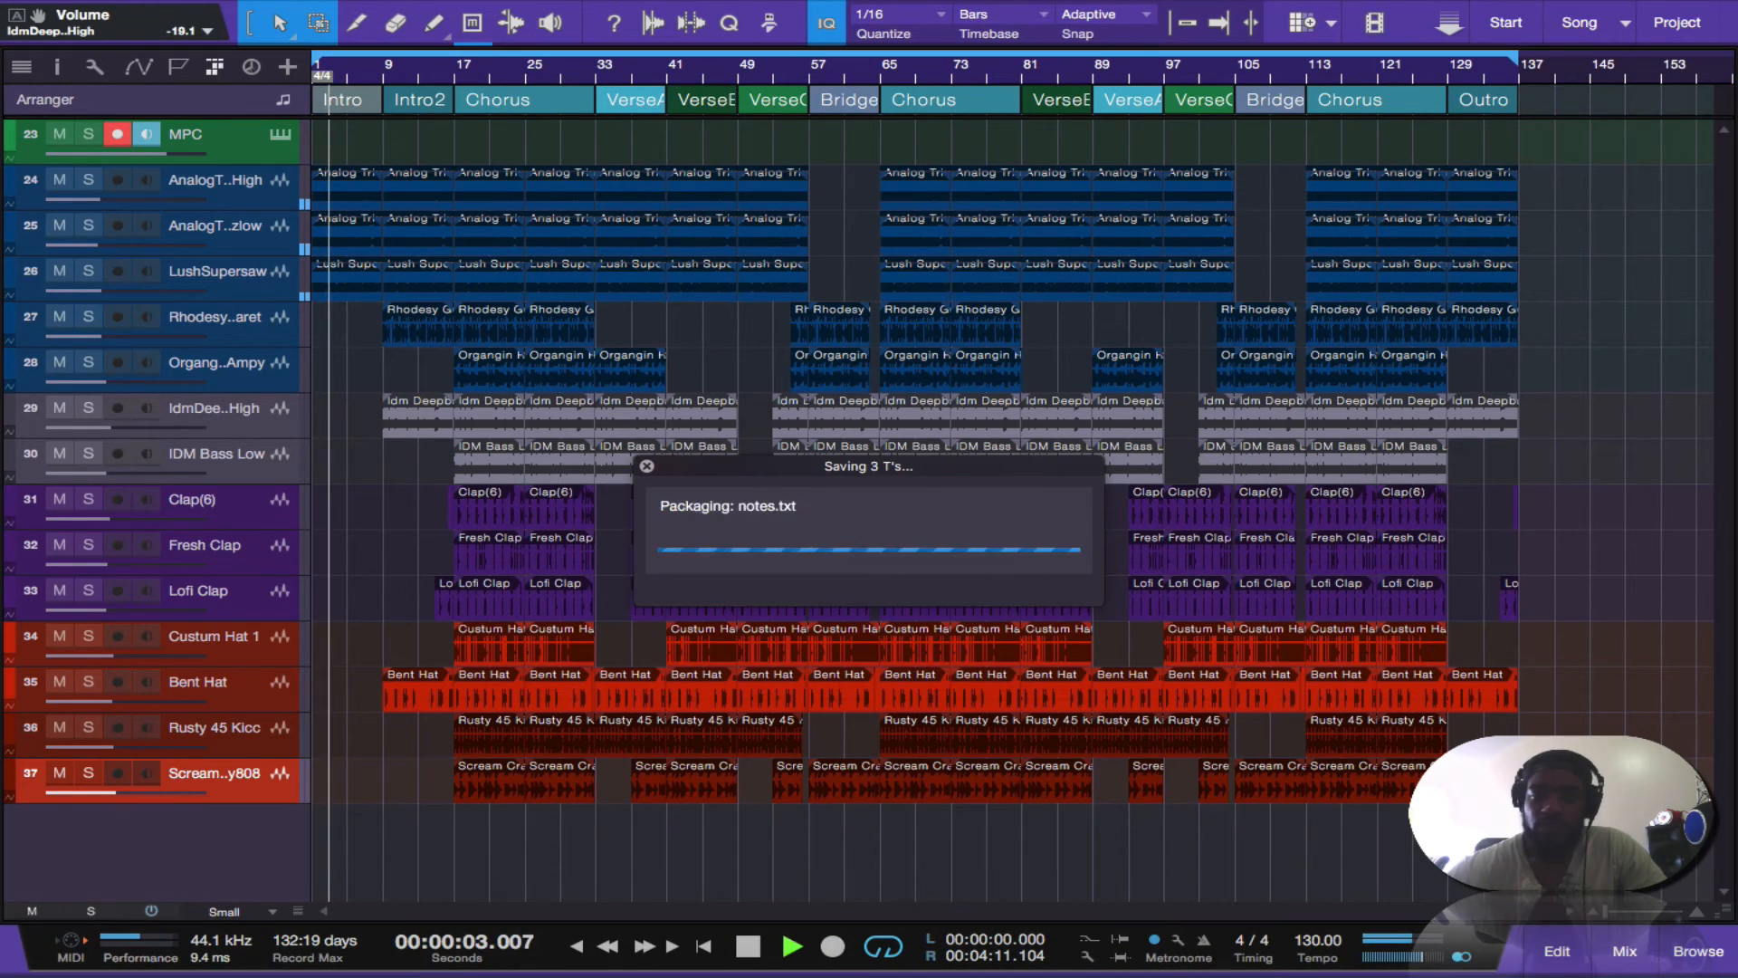
click(1625, 950)
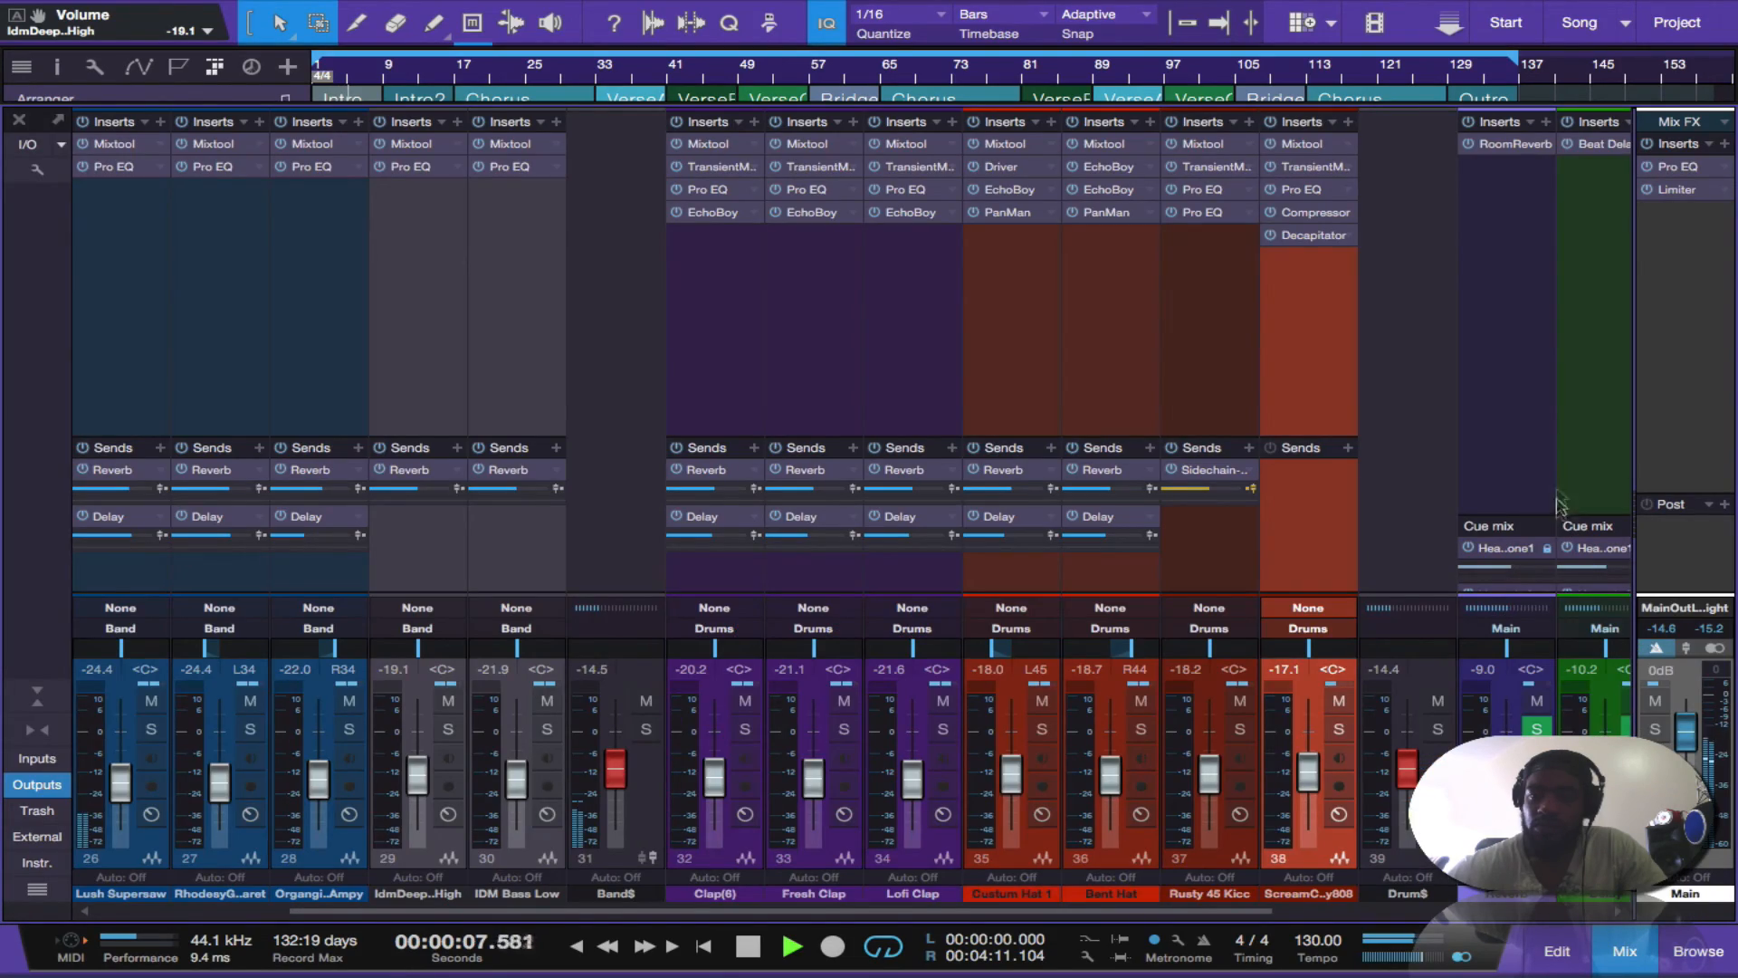
scroll(1556, 445, right, 5)
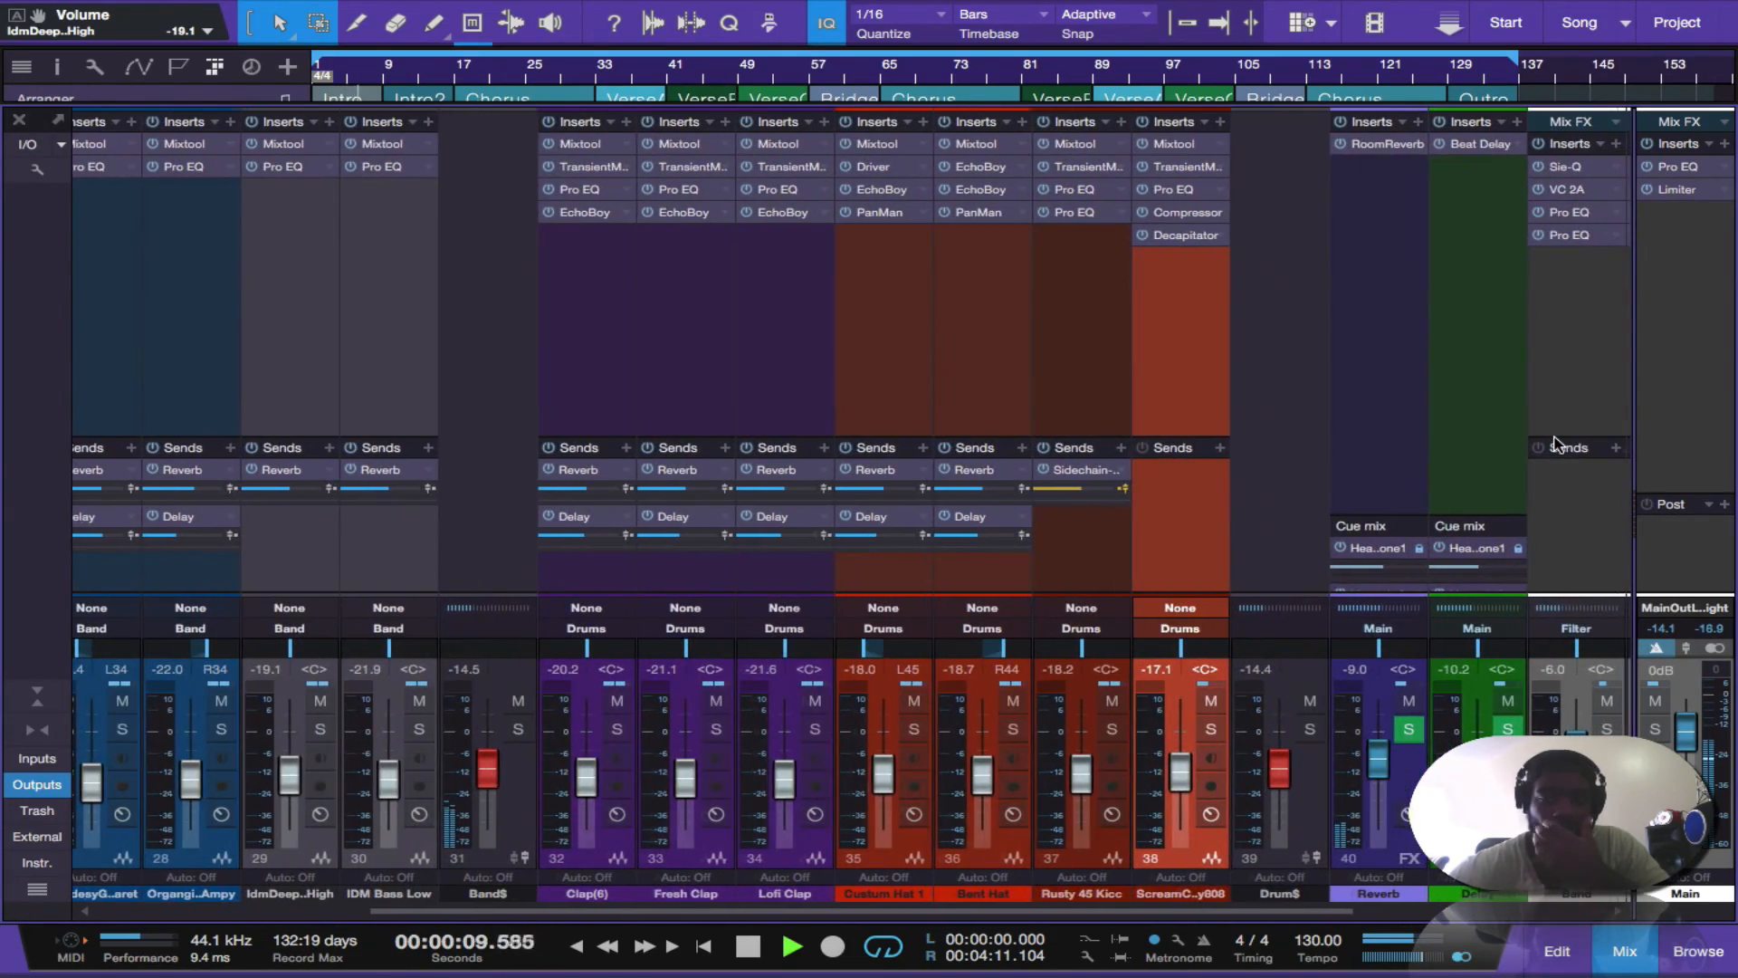
click(1557, 952)
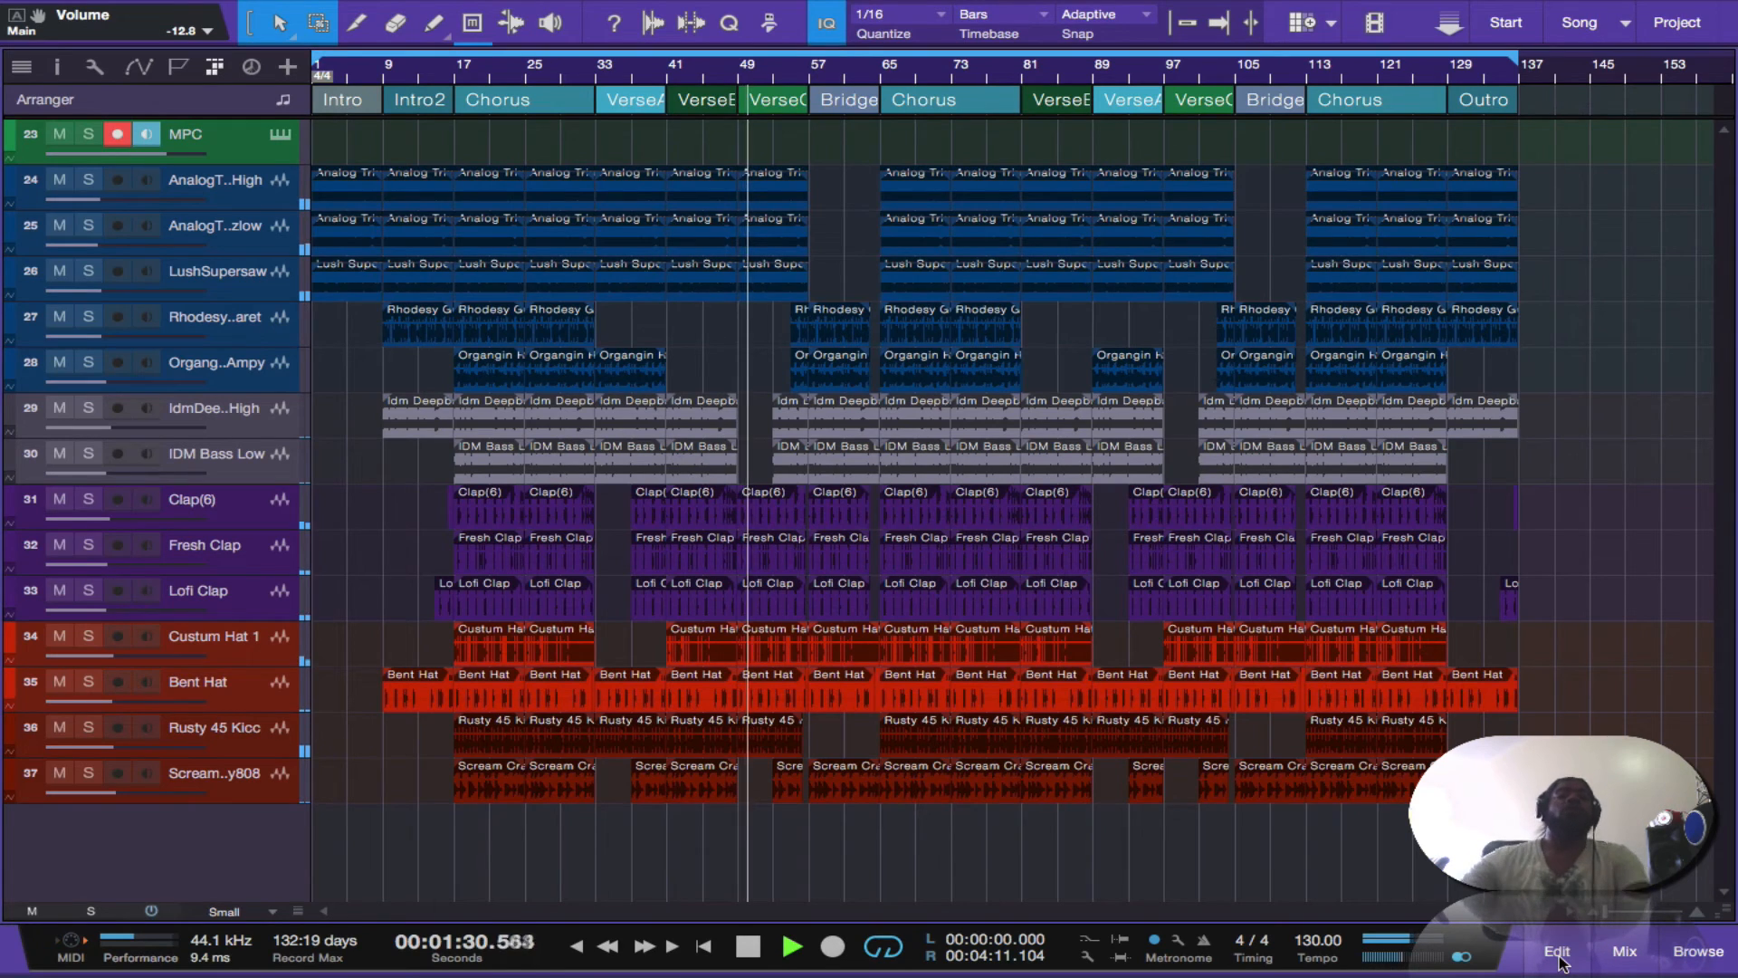